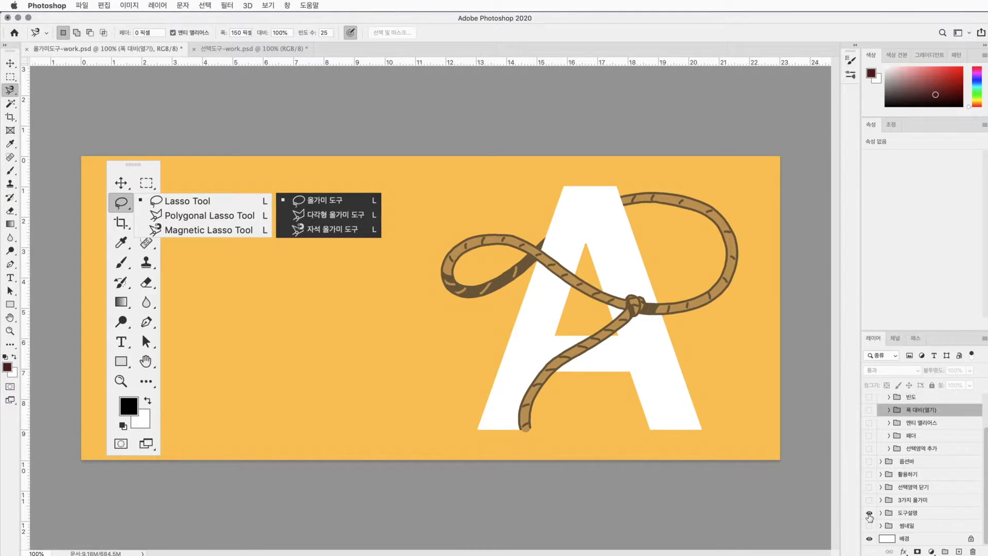
Step: Show the 3가지 올가미 group instead of 도구설명 and draw a loose freehand Lasso selection around the blue A
{"action": "left_click", "coordinate": [869, 512]}
{"action": "left_click", "coordinate": [869, 499]}
{"action": "key", "text": "shift+l"}
{"action": "mouse_move", "coordinate": [209, 192]}
{"action": "left_mouse_down"}
{"action": "mouse_move", "coordinate": [140, 393]}
{"action": "mouse_move", "coordinate": [143, 442]}
{"action": "mouse_move", "coordinate": [200, 442]}
{"action": "mouse_move", "coordinate": [219, 402]}
{"action": "mouse_move", "coordinate": [245, 386]}
{"action": "mouse_move", "coordinate": [287, 385]}
{"action": "mouse_move", "coordinate": [303, 427]}
{"action": "mouse_move", "coordinate": [347, 441]}
{"action": "mouse_move", "coordinate": [386, 431]}
{"action": "mouse_move", "coordinate": [375, 359]}
{"action": "mouse_move", "coordinate": [322, 214]}
{"action": "mouse_move", "coordinate": [300, 180]}
{"action": "mouse_move", "coordinate": [230, 180]}
{"action": "left_mouse_up"}
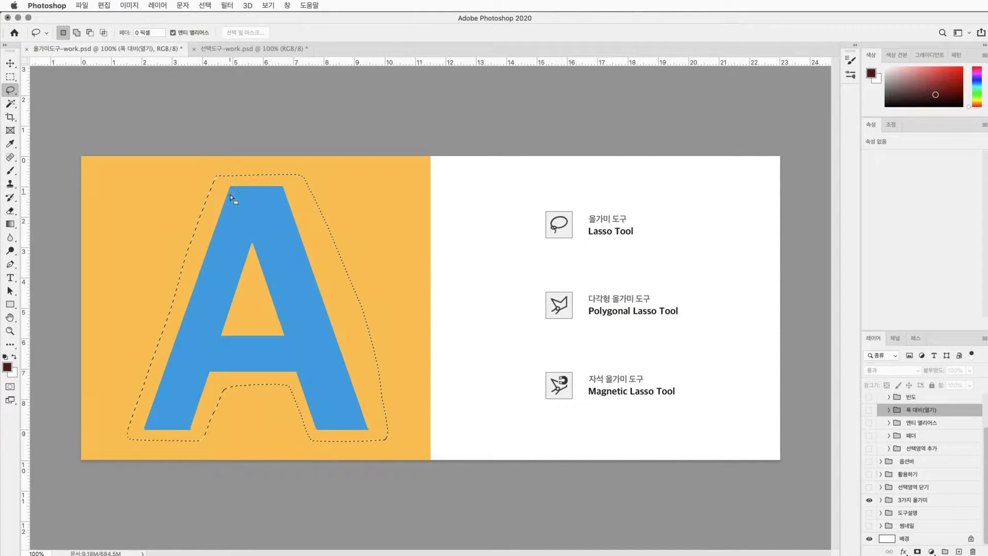
Step: Clear the selection and draw further Lasso outlines around the A, including one that mixes in straight segments
{"action": "left_click", "coordinate": [175, 232]}
{"action": "mouse_move", "coordinate": [133, 219]}
{"action": "left_mouse_down"}
{"action": "mouse_move", "coordinate": [234, 291]}
{"action": "mouse_move", "coordinate": [344, 397]}
{"action": "mouse_move", "coordinate": [351, 419]}
{"action": "left_mouse_up"}
{"action": "left_click", "coordinate": [363, 352]}
{"action": "left_click_drag", "start_coordinate": [218, 183], "coordinate": [176, 270]}
{"action": "key", "text": "alt"}
{"action": "mouse_move", "coordinate": [111, 338]}
{"action": "left_mouse_down"}
{"action": "mouse_move", "coordinate": [158, 367]}
{"action": "mouse_move", "coordinate": [187, 338]}
{"action": "mouse_move", "coordinate": [179, 308]}
{"action": "mouse_move", "coordinate": [170, 310]}
{"action": "mouse_move", "coordinate": [177, 337]}
{"action": "mouse_move", "coordinate": [212, 334]}
{"action": "mouse_move", "coordinate": [228, 314]}
{"action": "mouse_move", "coordinate": [210, 279]}
{"action": "mouse_move", "coordinate": [203, 291]}
{"action": "mouse_move", "coordinate": [222, 308]}
{"action": "mouse_move", "coordinate": [297, 276]}
{"action": "mouse_move", "coordinate": [285, 252]}
{"action": "mouse_move", "coordinate": [275, 266]}
{"action": "mouse_move", "coordinate": [355, 326]}
{"action": "mouse_move", "coordinate": [359, 361]}
{"action": "mouse_move", "coordinate": [416, 325]}
{"action": "mouse_move", "coordinate": [404, 254]}
{"action": "mouse_move", "coordinate": [313, 187]}
{"action": "left_mouse_up"}
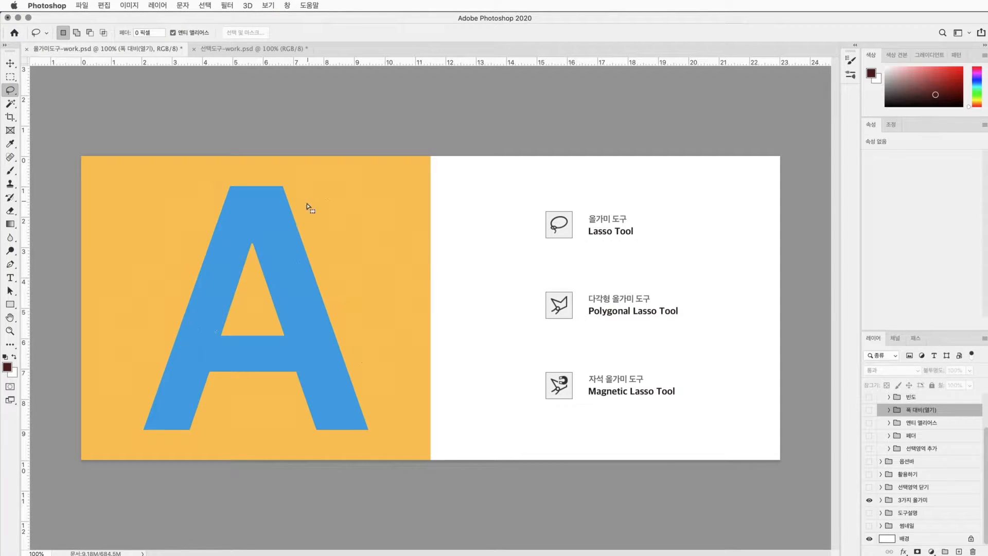
Step: Select the outer shape of the A corner by corner with the Polygonal Lasso, then deselect it
{"action": "left_click", "coordinate": [229, 187]}
{"action": "left_click", "coordinate": [144, 429]}
{"action": "left_click", "coordinate": [190, 428]}
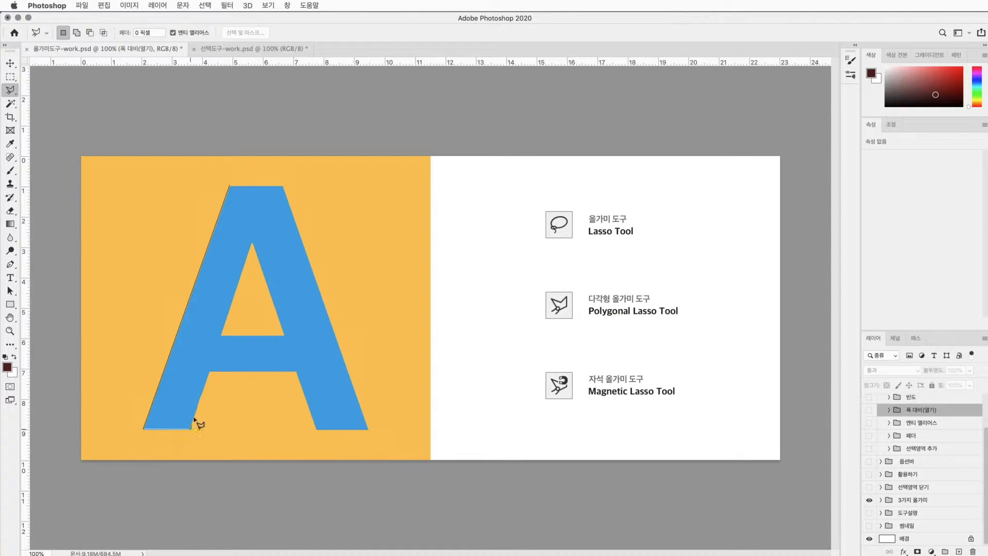
{"action": "left_click", "coordinate": [208, 372]}
{"action": "left_click", "coordinate": [294, 371]}
{"action": "left_click", "coordinate": [316, 429]}
{"action": "left_click", "coordinate": [368, 429]}
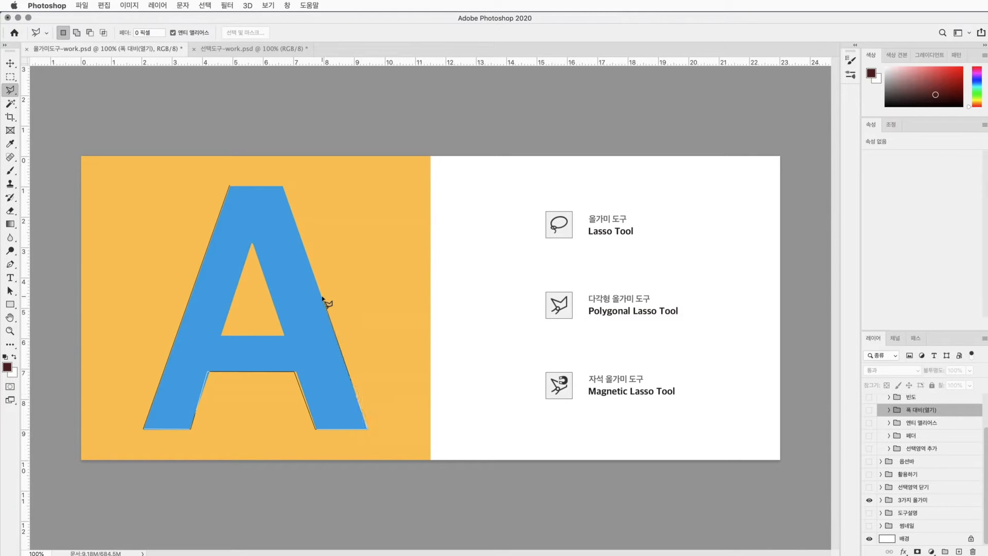
{"action": "left_click", "coordinate": [283, 185]}
{"action": "left_click", "coordinate": [229, 186]}
{"action": "key", "text": "super+d"}
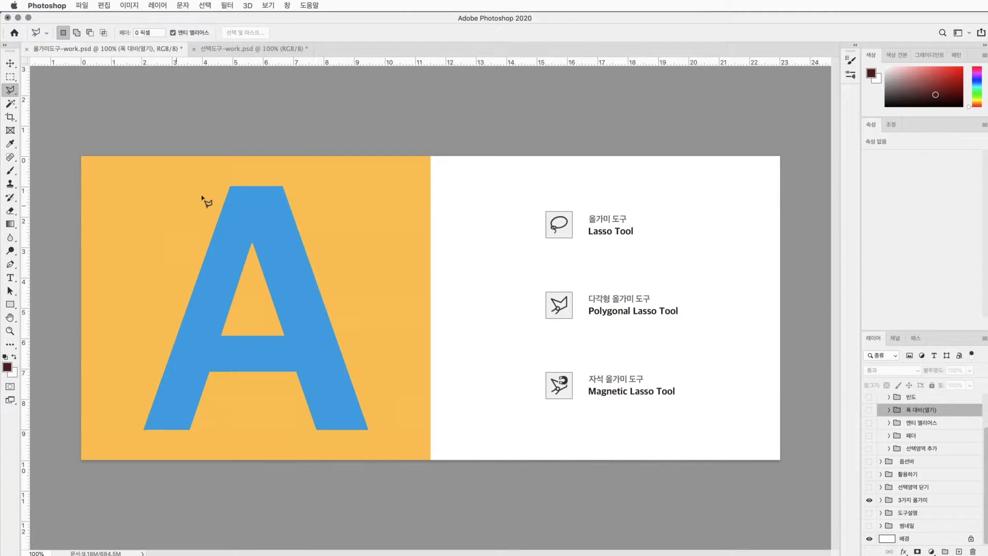
Step: Try a Polygonal Lasso outline on the A that mixes in freehand segments, then cancel it
{"action": "left_click", "coordinate": [229, 186]}
{"action": "mouse_move", "coordinate": [144, 429]}
{"action": "left_mouse_down"}
{"action": "mouse_move", "coordinate": [167, 447]}
{"action": "mouse_move", "coordinate": [193, 440]}
{"action": "mouse_move", "coordinate": [260, 322]}
{"action": "mouse_move", "coordinate": [293, 304]}
{"action": "mouse_move", "coordinate": [334, 315]}
{"action": "mouse_move", "coordinate": [366, 349]}
{"action": "mouse_move", "coordinate": [389, 349]}
{"action": "mouse_move", "coordinate": [406, 322]}
{"action": "mouse_move", "coordinate": [383, 258]}
{"action": "mouse_move", "coordinate": [341, 237]}
{"action": "mouse_move", "coordinate": [305, 246]}
{"action": "mouse_move", "coordinate": [296, 260]}
{"action": "mouse_move", "coordinate": [303, 273]}
{"action": "mouse_move", "coordinate": [318, 257]}
{"action": "mouse_move", "coordinate": [297, 224]}
{"action": "left_mouse_up"}
{"action": "left_click", "coordinate": [154, 220]}
{"action": "left_click", "coordinate": [249, 309]}
{"action": "left_click", "coordinate": [329, 216]}
{"action": "left_click", "coordinate": [225, 174]}
{"action": "key", "text": "Escape"}
Step: Start a Polygonal Lasso outline near the A's lower-left foot with angle-constrained segments, then cancel it
{"action": "left_click", "coordinate": [139, 401]}
{"action": "key", "text": "shift"}
{"action": "key", "text": "shift"}
{"action": "key", "text": "Escape"}
Step: Trace the outer edge of the A with the Magnetic Lasso, close the selection and deselect it
{"action": "key", "text": "shift+l"}
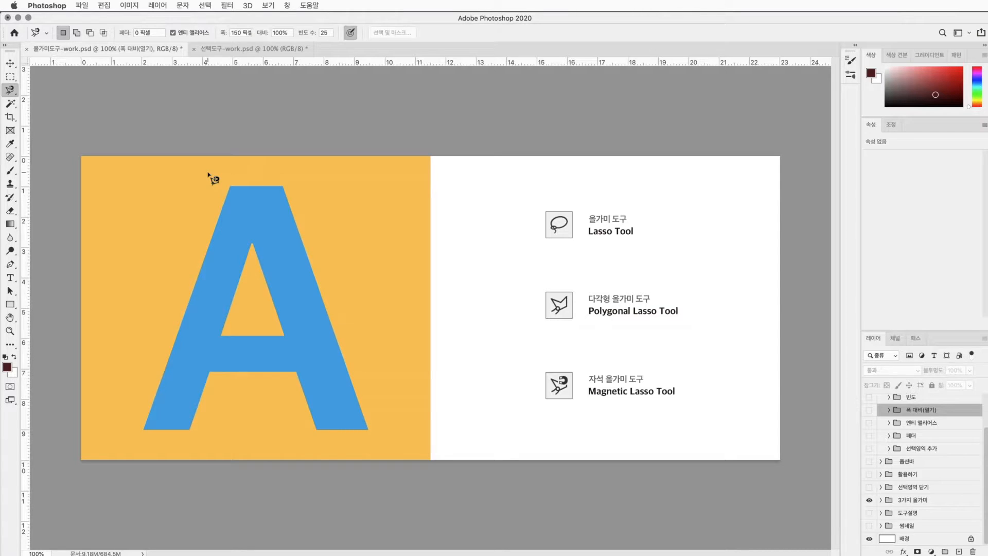
{"action": "left_click", "coordinate": [229, 187]}
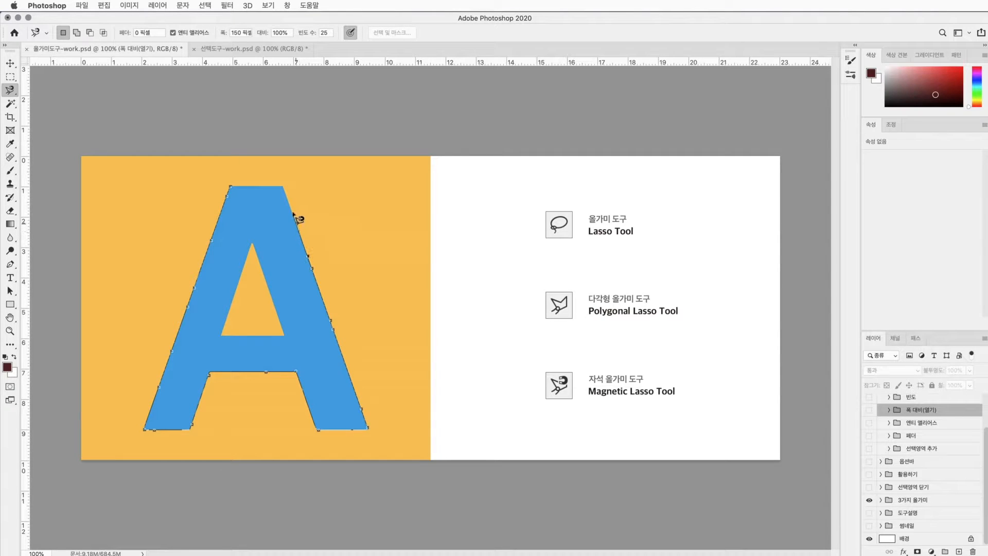
{"action": "left_click", "coordinate": [283, 185]}
{"action": "left_click", "coordinate": [231, 189]}
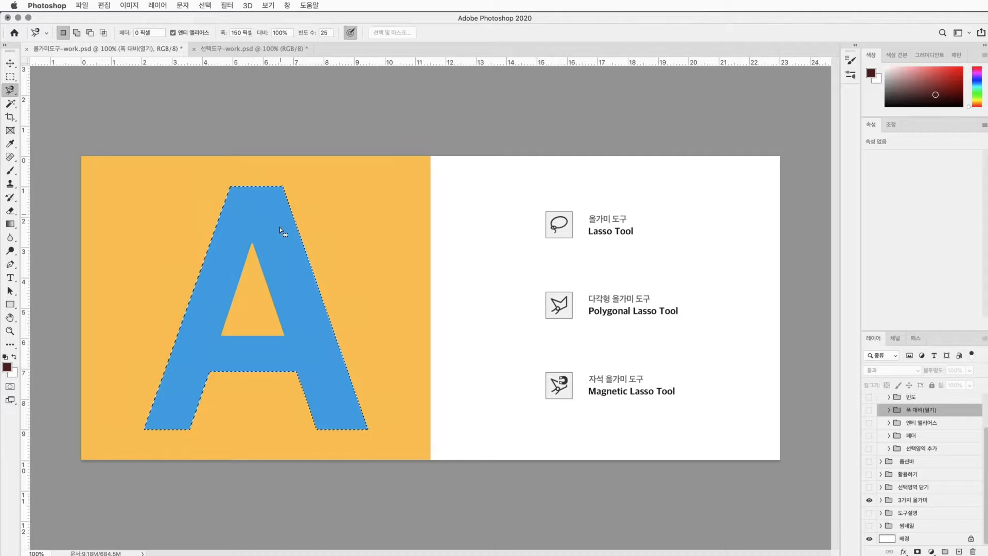
{"action": "key", "text": "super+d"}
Step: Start a Magnetic Lasso outline at the A's upper-left corner and mix in freehand and straight segments
{"action": "left_click", "coordinate": [230, 187]}
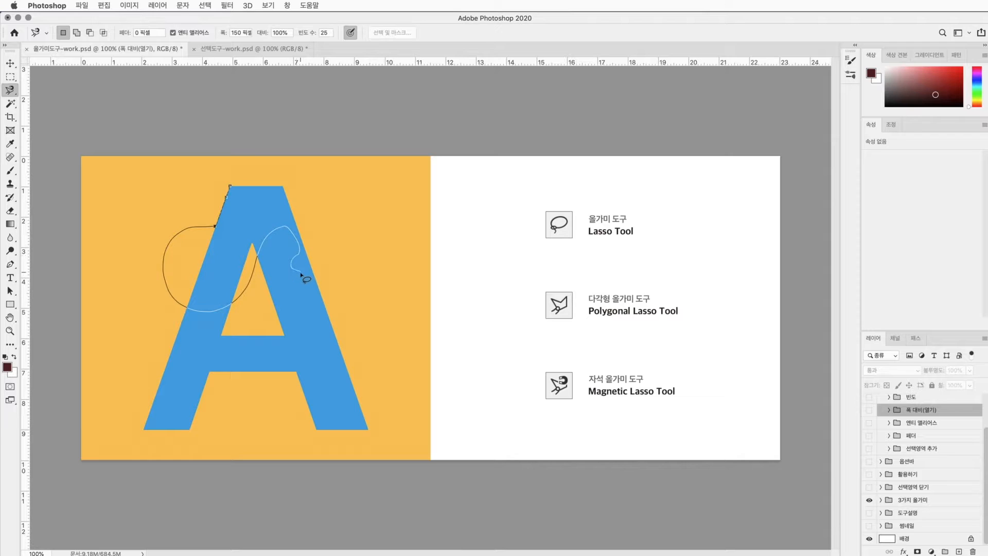
{"action": "left_click", "coordinate": [308, 385], "text": "alt"}
{"action": "left_click", "coordinate": [179, 398], "text": "alt"}
{"action": "left_click", "coordinate": [177, 350], "text": "alt"}
{"action": "left_click", "coordinate": [350, 338], "text": "alt"}
{"action": "left_click", "coordinate": [358, 259], "text": "alt"}
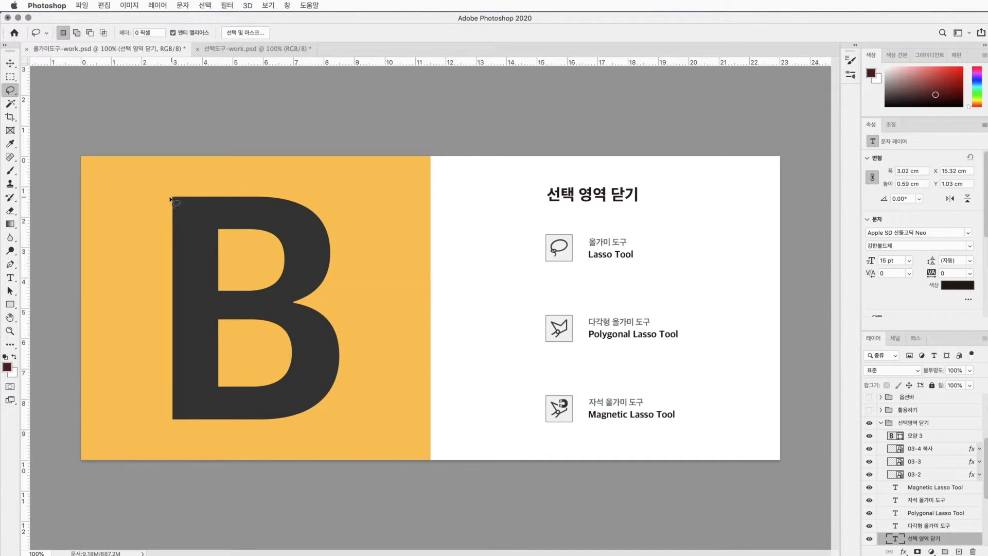
Step: Trace the outer edge of the letter B freehand with the Lasso, then deselect it
{"action": "mouse_move", "coordinate": [172, 227]}
{"action": "left_mouse_down"}
{"action": "mouse_move", "coordinate": [175, 421]}
{"action": "mouse_move", "coordinate": [298, 415]}
{"action": "mouse_move", "coordinate": [333, 387]}
{"action": "mouse_move", "coordinate": [340, 336]}
{"action": "mouse_move", "coordinate": [318, 311]}
{"action": "mouse_move", "coordinate": [296, 305]}
{"action": "mouse_move", "coordinate": [324, 277]}
{"action": "mouse_move", "coordinate": [324, 224]}
{"action": "left_mouse_up"}
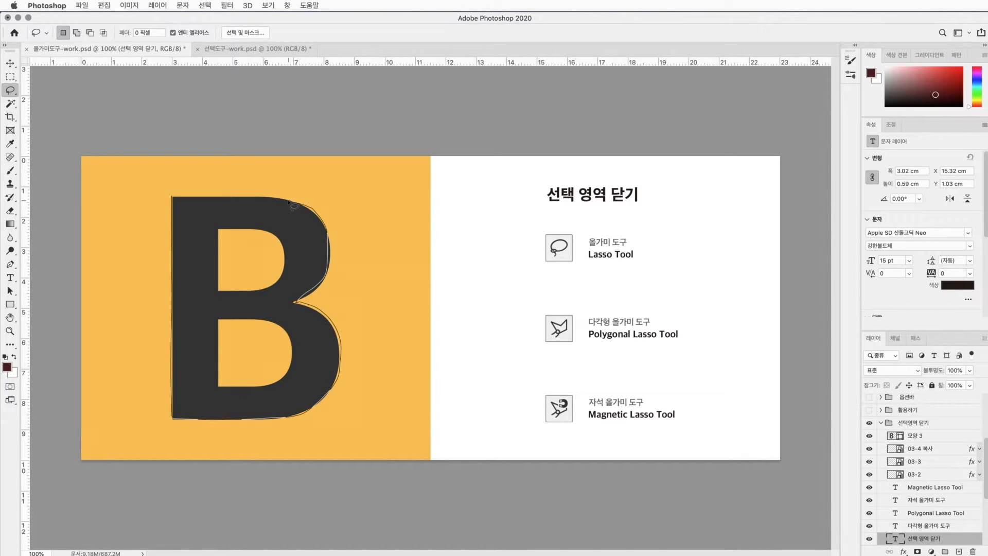
{"action": "left_click_drag", "start_coordinate": [279, 201], "coordinate": [281, 201]}
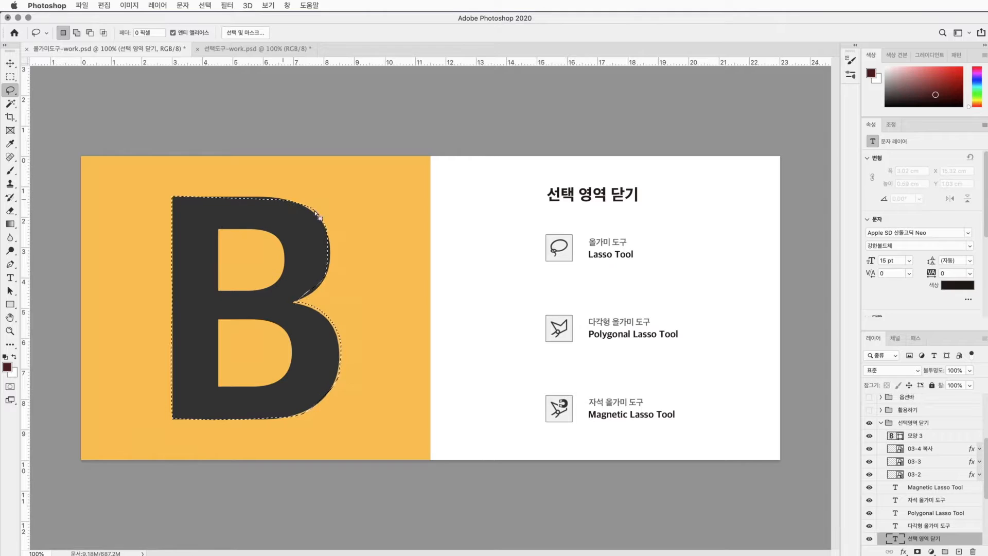
{"action": "left_click", "coordinate": [311, 284]}
Step: Outline the letter B point by point with the Polygonal Lasso and close the outline at its starting corner
{"action": "key", "text": "shift+l"}
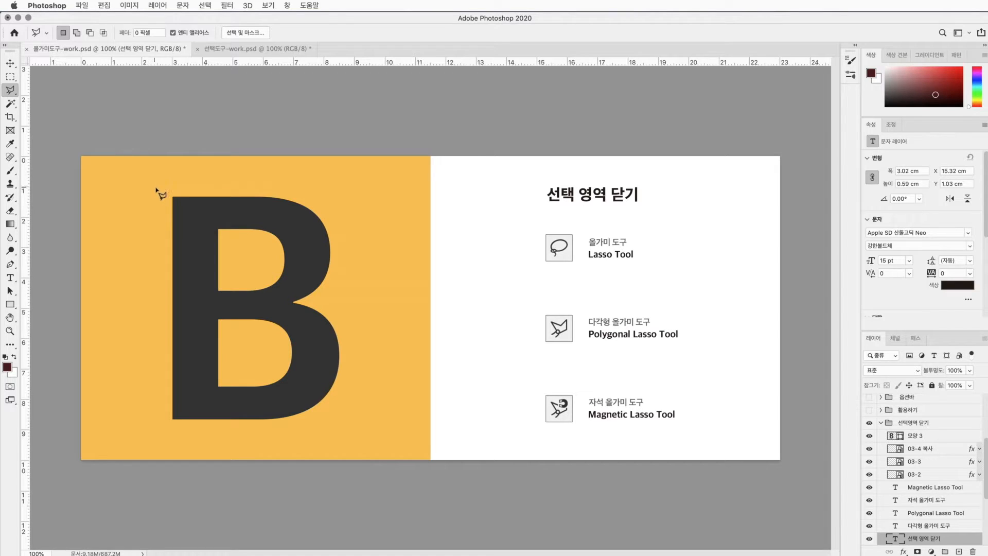
{"action": "left_click", "coordinate": [170, 196]}
{"action": "left_click", "coordinate": [170, 423]}
{"action": "left_click", "coordinate": [242, 422]}
{"action": "left_click", "coordinate": [306, 418]}
{"action": "left_click", "coordinate": [329, 397]}
{"action": "left_click", "coordinate": [339, 381]}
{"action": "left_click", "coordinate": [346, 360]}
{"action": "left_click", "coordinate": [340, 326]}
{"action": "left_click", "coordinate": [325, 309]}
{"action": "left_click", "coordinate": [306, 301]}
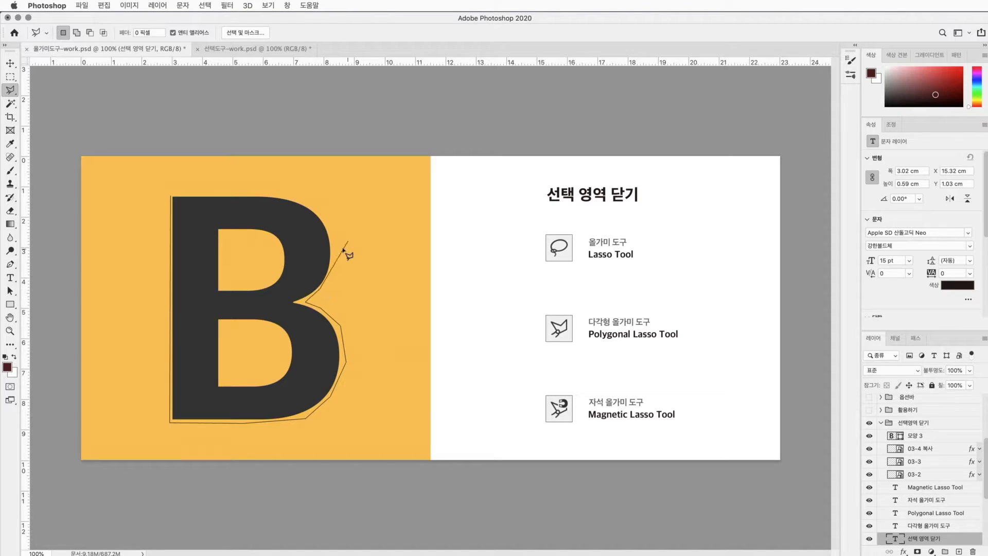
{"action": "left_click", "coordinate": [330, 279]}
{"action": "left_click", "coordinate": [332, 232]}
{"action": "left_click", "coordinate": [326, 214]}
{"action": "left_click", "coordinate": [320, 203]}
{"action": "left_click", "coordinate": [286, 195]}
{"action": "left_click", "coordinate": [173, 197]}
{"action": "left_click", "coordinate": [173, 197]}
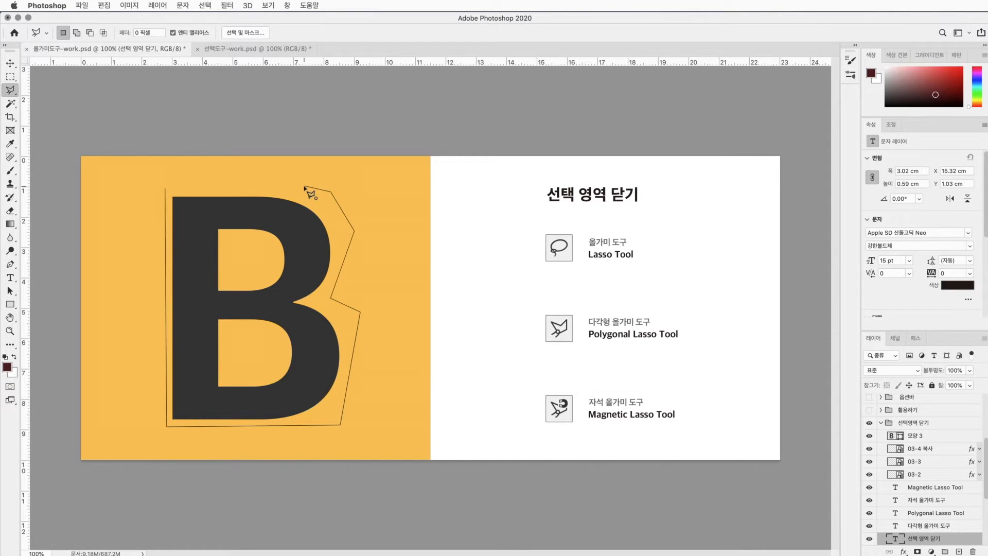
Step: Close the loose polygonal outline around the B from the point above its top edge, then deselect it
{"action": "left_click", "coordinate": [304, 187]}
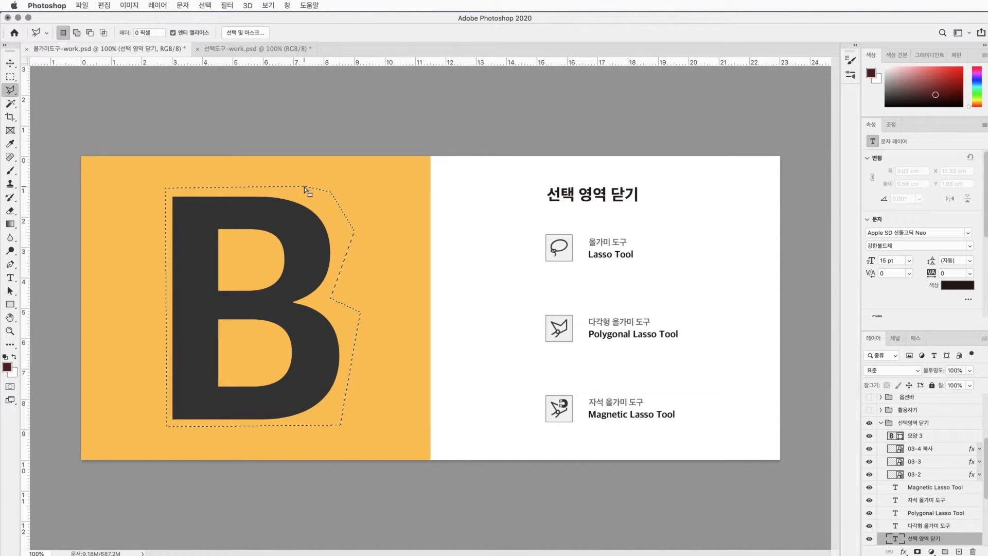
{"action": "key", "text": "super+d"}
Step: Trace the B's outer edge with the Magnetic Lasso, close it at the starting point and deselect
{"action": "key", "text": "shift+l"}
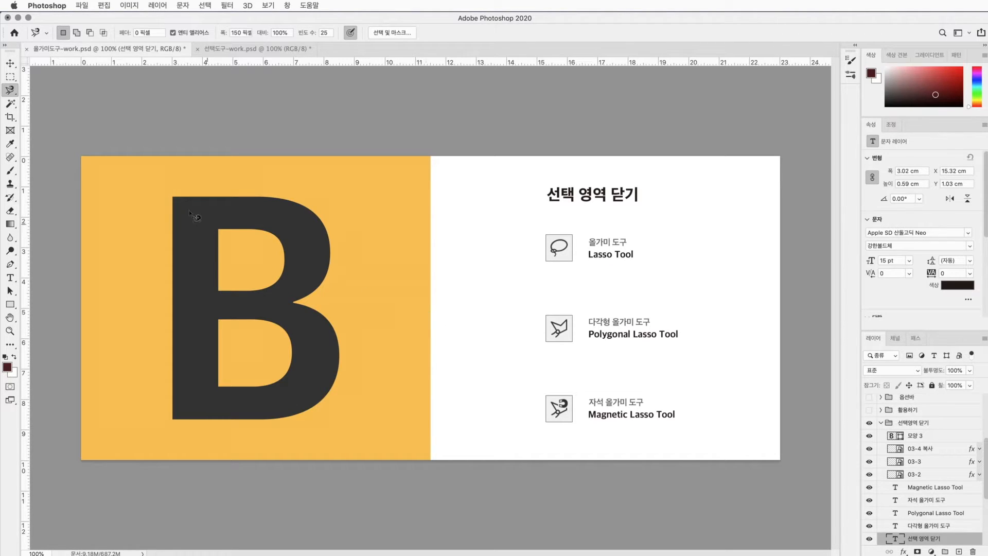
{"action": "left_click", "coordinate": [173, 198]}
{"action": "left_click", "coordinate": [172, 419]}
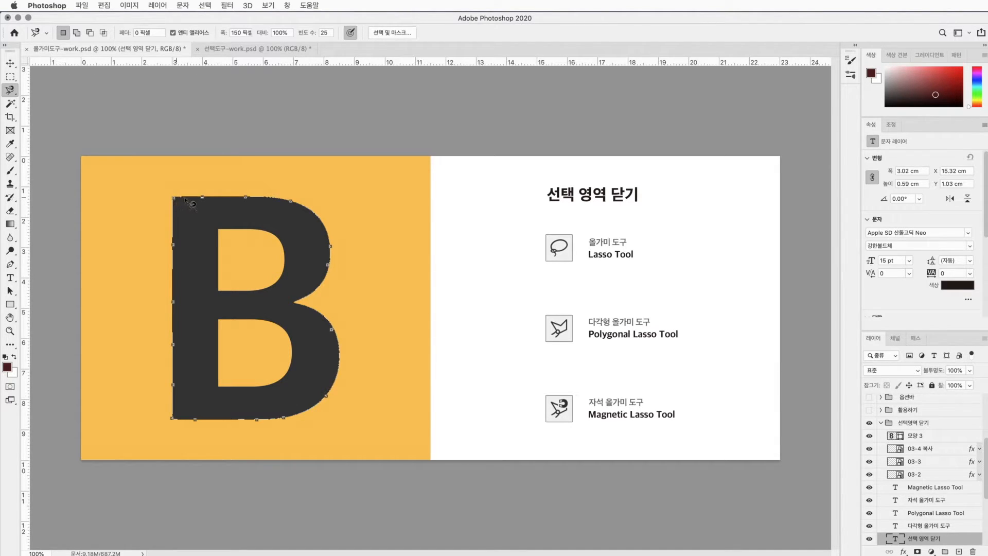
{"action": "left_click", "coordinate": [174, 198]}
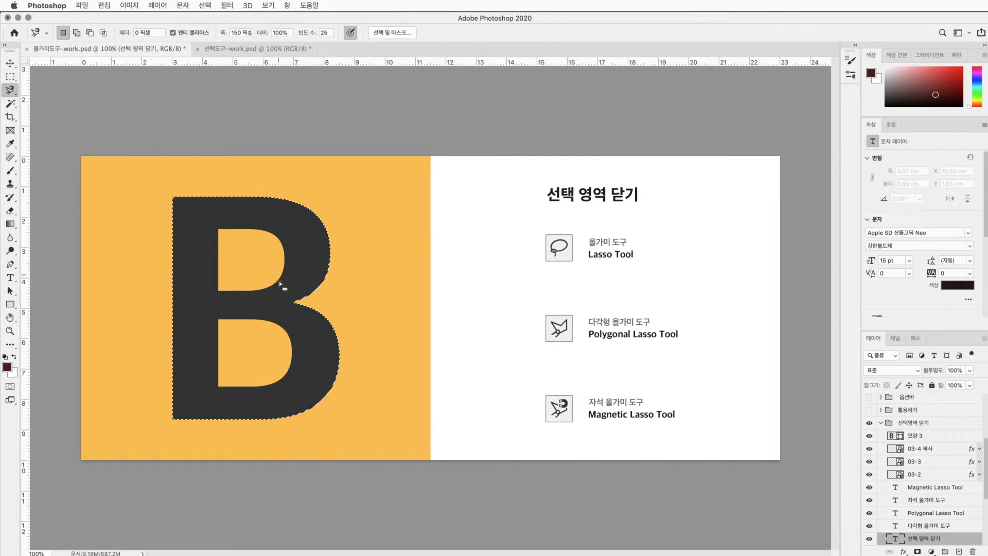
{"action": "key", "text": "super+d"}
Step: Trace the B with the Magnetic Lasso again, close it early beside the notch, and deselect
{"action": "left_click", "coordinate": [173, 198]}
{"action": "double_click", "coordinate": [328, 286]}
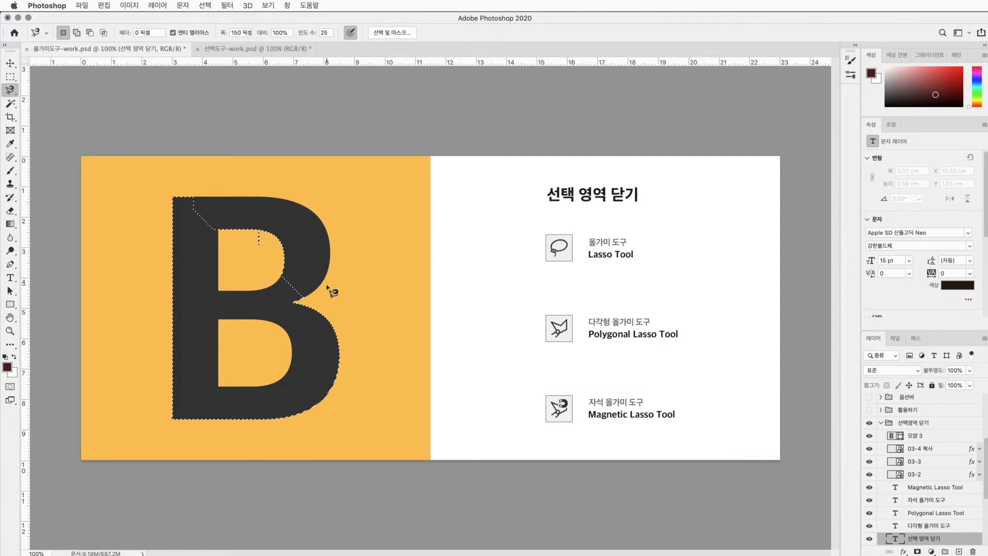
{"action": "key", "text": "super+d"}
Step: Draw a partial Lasso selection around the B, then make a Polygonal Lasso selection closed early at the B's upper right
{"action": "key", "text": "shift+l"}
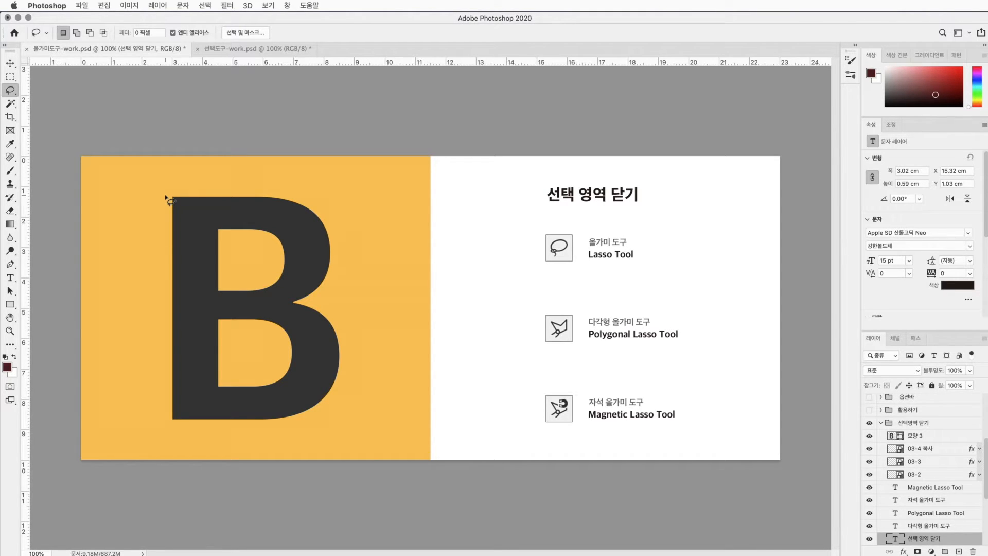
{"action": "mouse_move", "coordinate": [165, 193]}
{"action": "left_mouse_down"}
{"action": "mouse_move", "coordinate": [167, 425]}
{"action": "mouse_move", "coordinate": [262, 431]}
{"action": "mouse_move", "coordinate": [328, 410]}
{"action": "mouse_move", "coordinate": [353, 362]}
{"action": "mouse_move", "coordinate": [339, 300]}
{"action": "mouse_move", "coordinate": [346, 255]}
{"action": "left_mouse_up"}
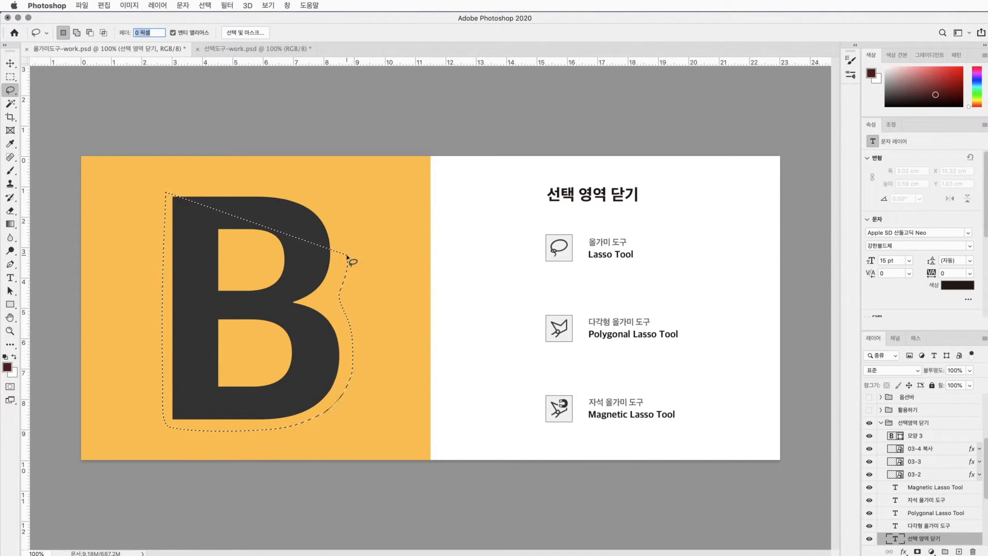
{"action": "key", "text": "shift+l"}
{"action": "left_click", "coordinate": [168, 189]}
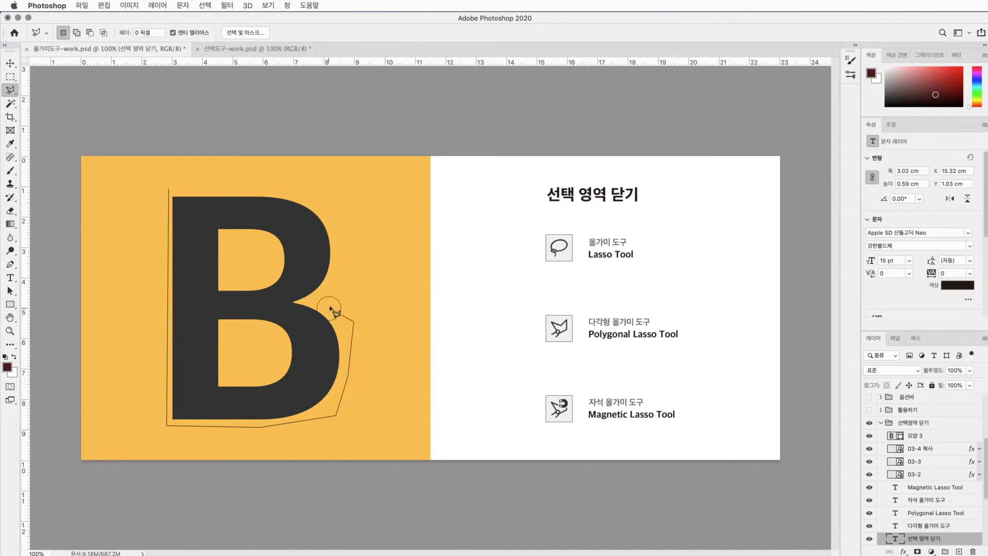
{"action": "double_click", "coordinate": [343, 226]}
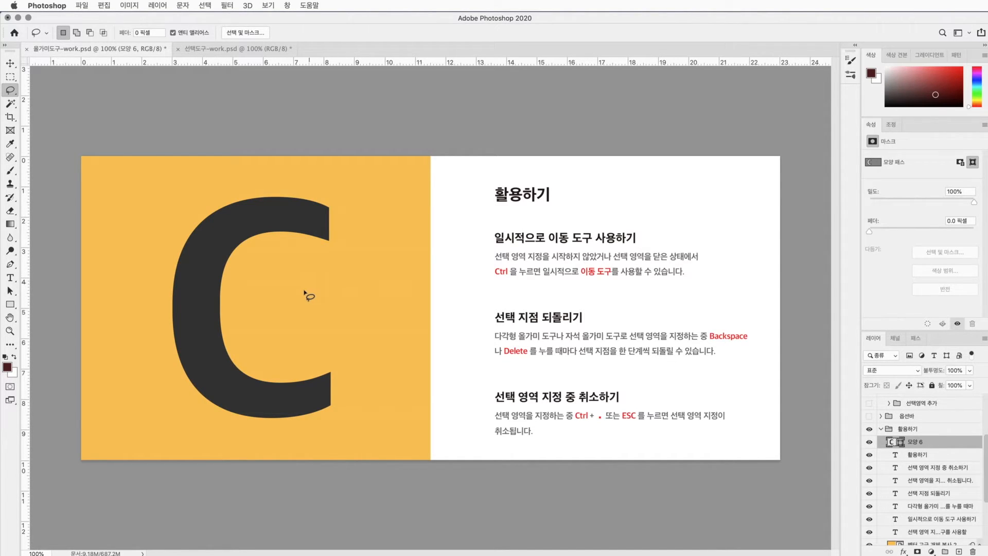
Step: Temporarily use the Move tool from within the Lasso to shift the C shape around
{"action": "key", "text": "ctrl"}
{"action": "mouse_move", "coordinate": [299, 292]}
{"action": "left_mouse_down"}
{"action": "mouse_move", "coordinate": [265, 311]}
{"action": "mouse_move", "coordinate": [298, 316]}
{"action": "mouse_move", "coordinate": [312, 295]}
{"action": "mouse_move", "coordinate": [283, 314]}
{"action": "mouse_move", "coordinate": [273, 309]}
{"action": "mouse_move", "coordinate": [309, 316]}
{"action": "mouse_move", "coordinate": [266, 296]}
{"action": "mouse_move", "coordinate": [286, 301]}
{"action": "left_mouse_up"}
Step: Place Polygonal Lasso points around the C counterclockwise, from its upper right end to its open side
{"action": "left_click", "coordinate": [339, 193]}
{"action": "left_click", "coordinate": [189, 181]}
{"action": "left_click", "coordinate": [125, 309]}
{"action": "left_click", "coordinate": [163, 404]}
{"action": "left_click", "coordinate": [269, 440]}
{"action": "left_click", "coordinate": [349, 433]}
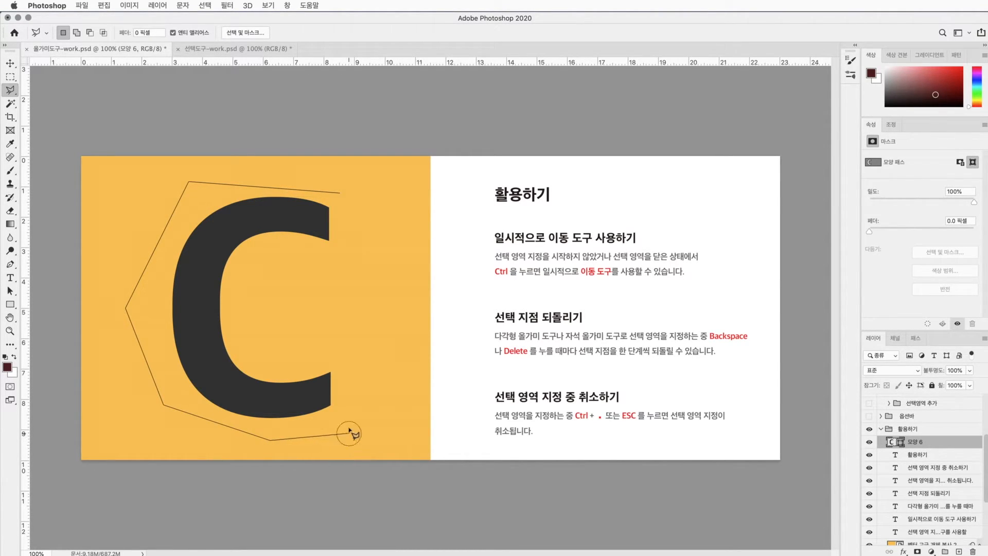
{"action": "left_click", "coordinate": [361, 271]}
Step: Remove the placed Polygonal Lasso points around the C one at a time, starting with the most recent
{"action": "key", "text": "BackSpace"}
{"action": "key", "text": "BackSpace"}
{"action": "key", "text": "BackSpace"}
{"action": "key", "text": "BackSpace"}
{"action": "key", "text": "BackSpace"}
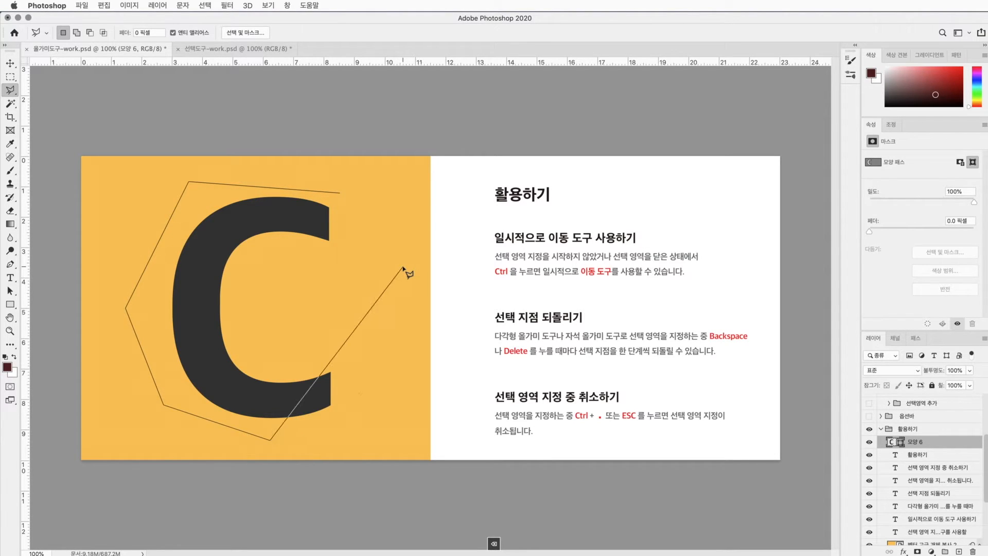
{"action": "key", "text": "BackSpace"}
{"action": "key", "text": "BackSpace"}
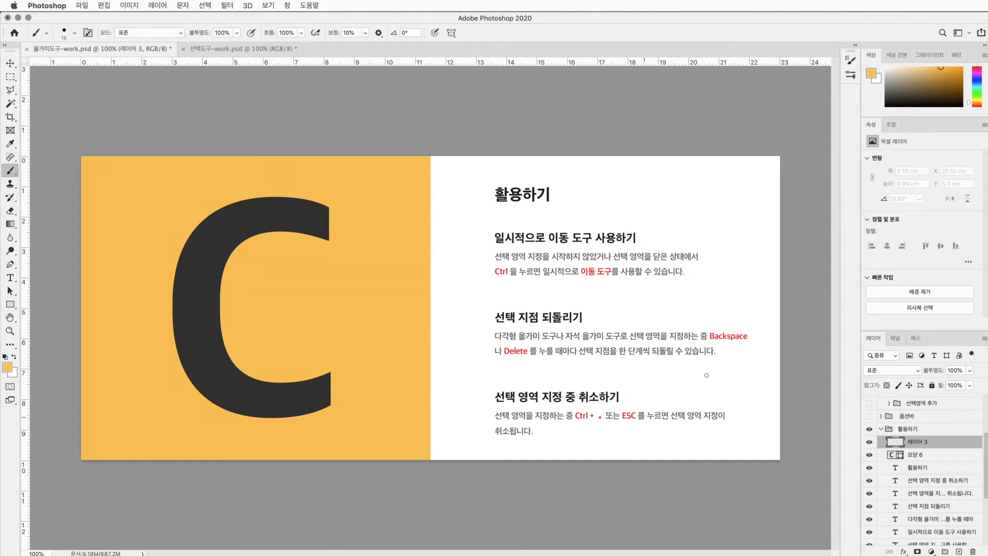
Step: Brush marks around the Backspace/Delete and Ctrl+./ESC shortcuts, and underline the Magnetic Lasso's width, contrast and frequency options
{"action": "mouse_move", "coordinate": [749, 347]}
{"action": "left_mouse_down"}
{"action": "mouse_move", "coordinate": [696, 337]}
{"action": "mouse_move", "coordinate": [744, 324]}
{"action": "mouse_move", "coordinate": [750, 344]}
{"action": "left_mouse_up"}
{"action": "mouse_move", "coordinate": [635, 427]}
{"action": "left_mouse_down"}
{"action": "mouse_move", "coordinate": [618, 409]}
{"action": "mouse_move", "coordinate": [637, 424]}
{"action": "left_mouse_up"}
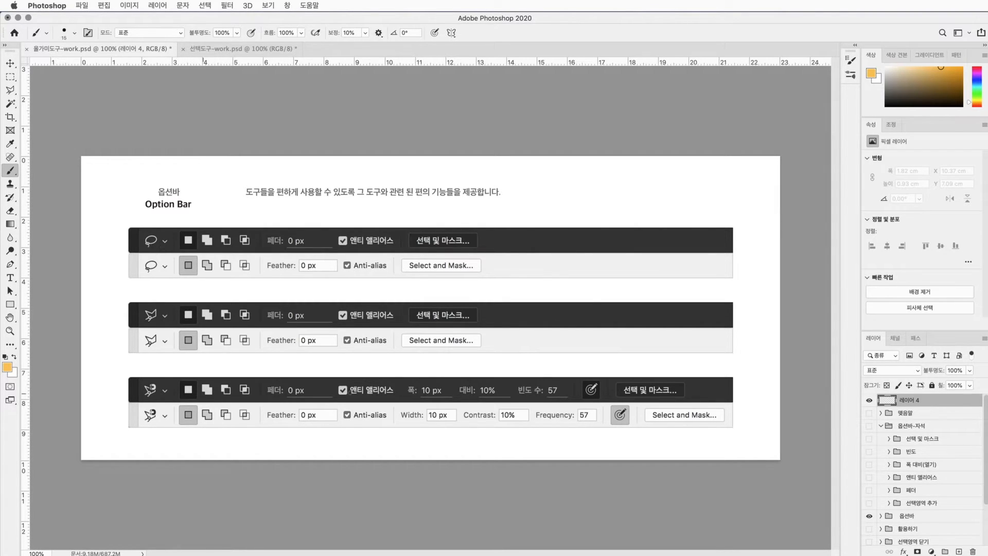
{"action": "left_click_drag", "start_coordinate": [404, 398], "coordinate": [599, 398]}
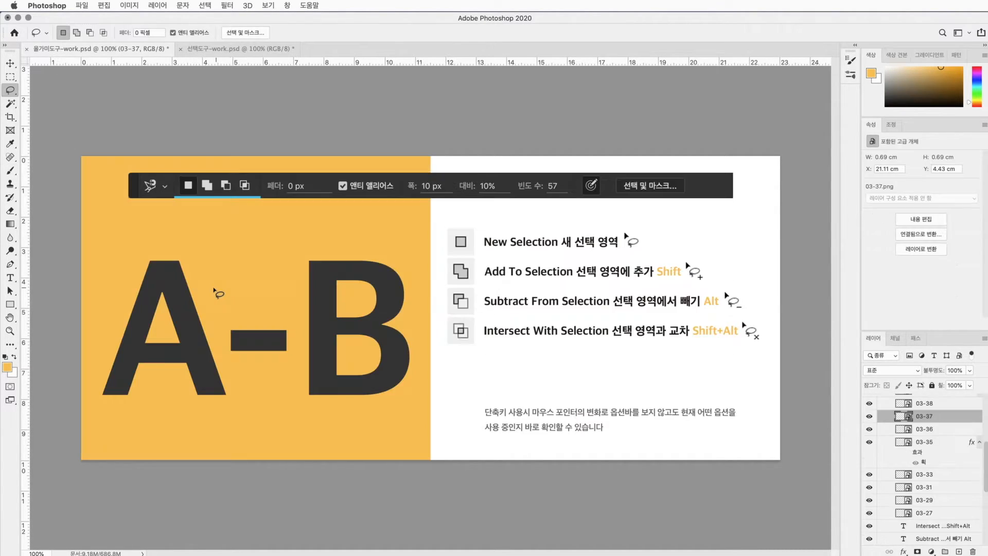
Step: Draw successive new freehand Lasso selections around the A, the hyphen and the B, leaving the B selected
{"action": "mouse_move", "coordinate": [186, 252]}
{"action": "left_mouse_down"}
{"action": "mouse_move", "coordinate": [238, 395]}
{"action": "mouse_move", "coordinate": [93, 402]}
{"action": "mouse_move", "coordinate": [144, 252]}
{"action": "mouse_move", "coordinate": [186, 255]}
{"action": "left_mouse_up"}
{"action": "mouse_move", "coordinate": [252, 313]}
{"action": "left_mouse_down"}
{"action": "mouse_move", "coordinate": [223, 320]}
{"action": "mouse_move", "coordinate": [228, 359]}
{"action": "mouse_move", "coordinate": [291, 362]}
{"action": "mouse_move", "coordinate": [295, 325]}
{"action": "mouse_move", "coordinate": [241, 319]}
{"action": "left_mouse_up"}
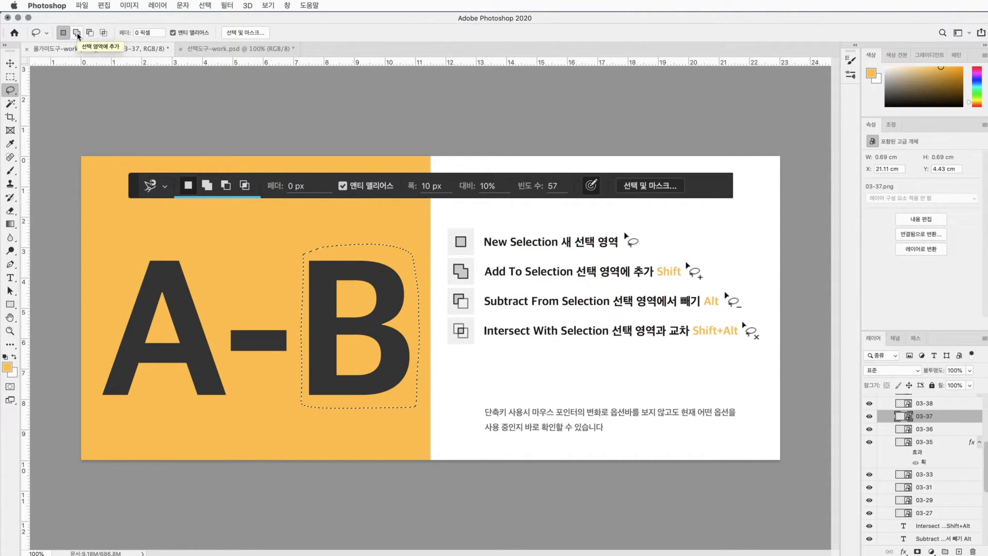
Step: Add the hyphen and the A to the B selection with the Lasso in Add To Selection mode
{"action": "left_click", "coordinate": [77, 33]}
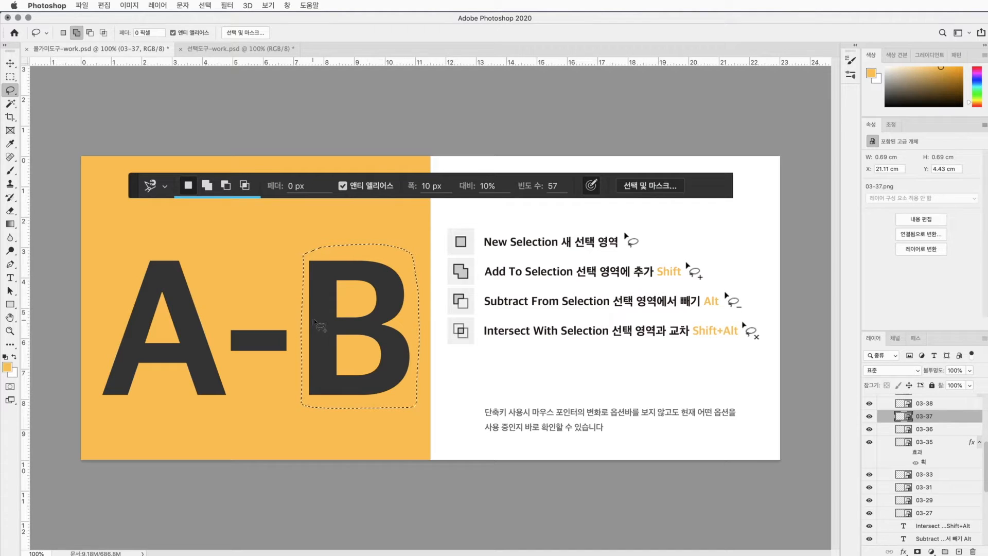
{"action": "mouse_move", "coordinate": [310, 322]}
{"action": "left_mouse_down"}
{"action": "mouse_move", "coordinate": [239, 322]}
{"action": "mouse_move", "coordinate": [221, 329]}
{"action": "mouse_move", "coordinate": [220, 352]}
{"action": "mouse_move", "coordinate": [277, 362]}
{"action": "mouse_move", "coordinate": [330, 339]}
{"action": "left_mouse_up"}
{"action": "mouse_move", "coordinate": [192, 272]}
{"action": "left_mouse_down"}
{"action": "mouse_move", "coordinate": [233, 400]}
{"action": "mouse_move", "coordinate": [99, 403]}
{"action": "mouse_move", "coordinate": [132, 262]}
{"action": "mouse_move", "coordinate": [157, 245]}
{"action": "mouse_move", "coordinate": [193, 273]}
{"action": "left_mouse_up"}
Step: Subtract the A from the selection with the Lasso in Subtract From Selection mode
{"action": "left_click", "coordinate": [90, 33]}
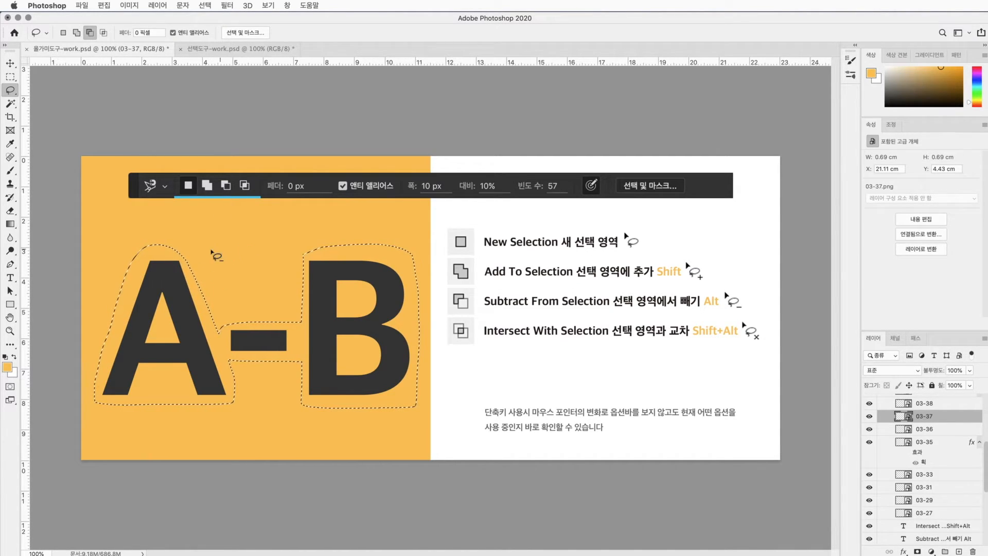
{"action": "left_click_drag", "start_coordinate": [170, 235], "coordinate": [225, 339]}
{"action": "mouse_move", "coordinate": [239, 390]}
{"action": "left_mouse_down"}
{"action": "mouse_move", "coordinate": [204, 432]}
{"action": "mouse_move", "coordinate": [124, 428]}
{"action": "mouse_move", "coordinate": [88, 409]}
{"action": "mouse_move", "coordinate": [98, 305]}
{"action": "mouse_move", "coordinate": [121, 248]}
{"action": "mouse_move", "coordinate": [165, 235]}
{"action": "left_mouse_up"}
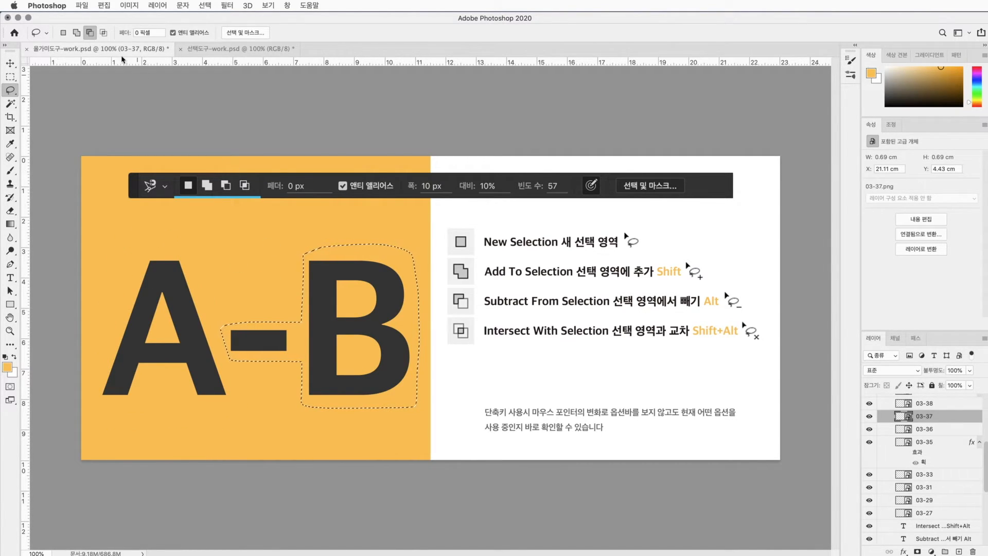
Step: Switch the Lasso to Intersect With Selection, undo the last subtraction and draw an intersecting loop starting above the A
{"action": "left_click", "coordinate": [104, 33]}
{"action": "key", "text": "super+z"}
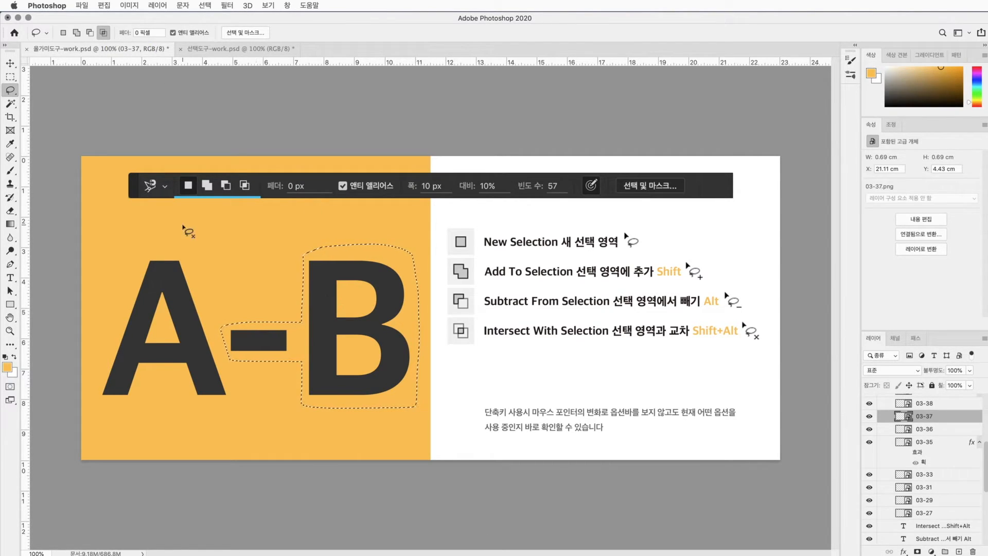
{"action": "mouse_move", "coordinate": [181, 227]}
{"action": "left_mouse_down"}
{"action": "mouse_move", "coordinate": [293, 305]}
{"action": "mouse_move", "coordinate": [300, 330]}
{"action": "mouse_move", "coordinate": [291, 375]}
{"action": "mouse_move", "coordinate": [257, 404]}
{"action": "mouse_move", "coordinate": [218, 417]}
{"action": "mouse_move", "coordinate": [183, 401]}
{"action": "mouse_move", "coordinate": [146, 327]}
{"action": "mouse_move", "coordinate": [154, 221]}
{"action": "mouse_move", "coordinate": [181, 226]}
{"action": "left_mouse_up"}
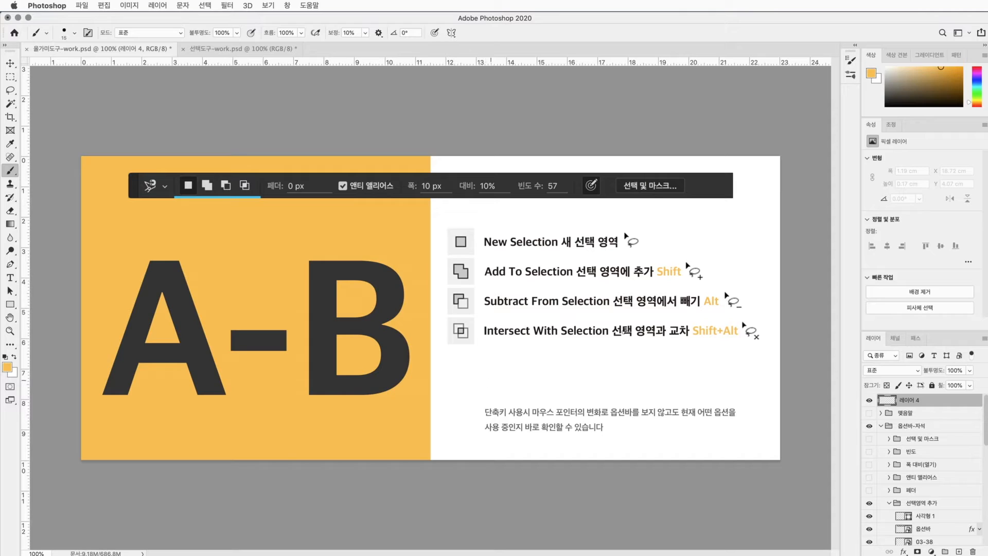
Step: Underline the Shift, Alt and Shift+Alt shortcut labels in orange with the Brush
{"action": "mouse_move", "coordinate": [652, 281]}
{"action": "left_mouse_down"}
{"action": "mouse_move", "coordinate": [681, 281]}
{"action": "mouse_move", "coordinate": [719, 310]}
{"action": "left_mouse_up"}
{"action": "left_click_drag", "start_coordinate": [687, 341], "coordinate": [743, 341]}
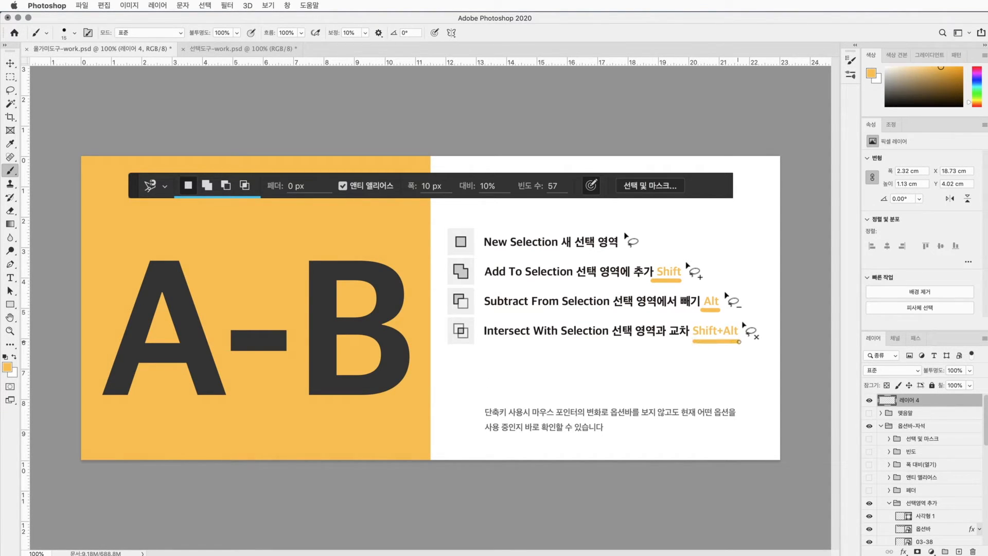
Step: Draw a small Lasso loop in the blank area below the shortcut list and temporarily switch between the add, subtract and intersect modes
{"action": "key", "text": "l"}
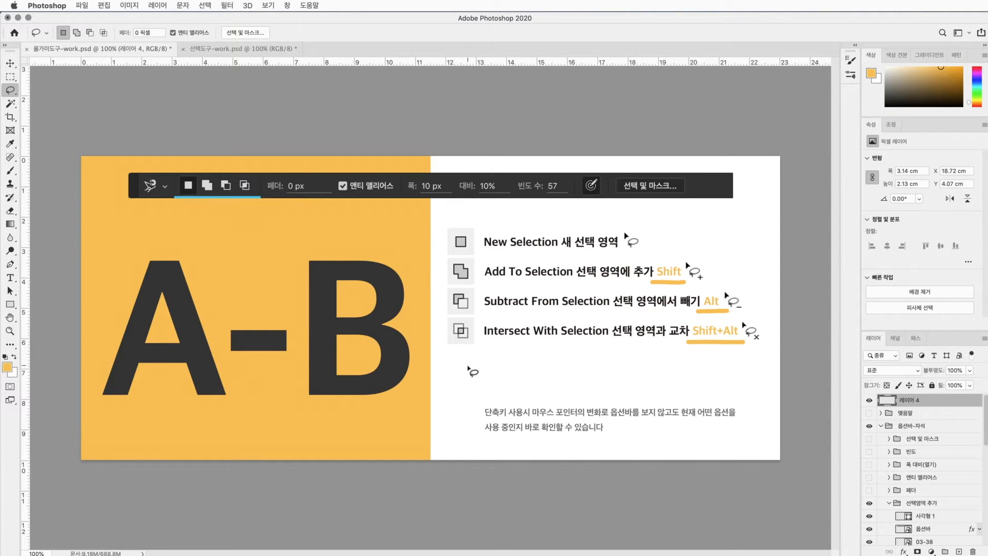
{"action": "mouse_move", "coordinate": [581, 361]}
{"action": "left_mouse_down"}
{"action": "mouse_move", "coordinate": [534, 370]}
{"action": "mouse_move", "coordinate": [586, 383]}
{"action": "mouse_move", "coordinate": [582, 362]}
{"action": "left_mouse_up"}
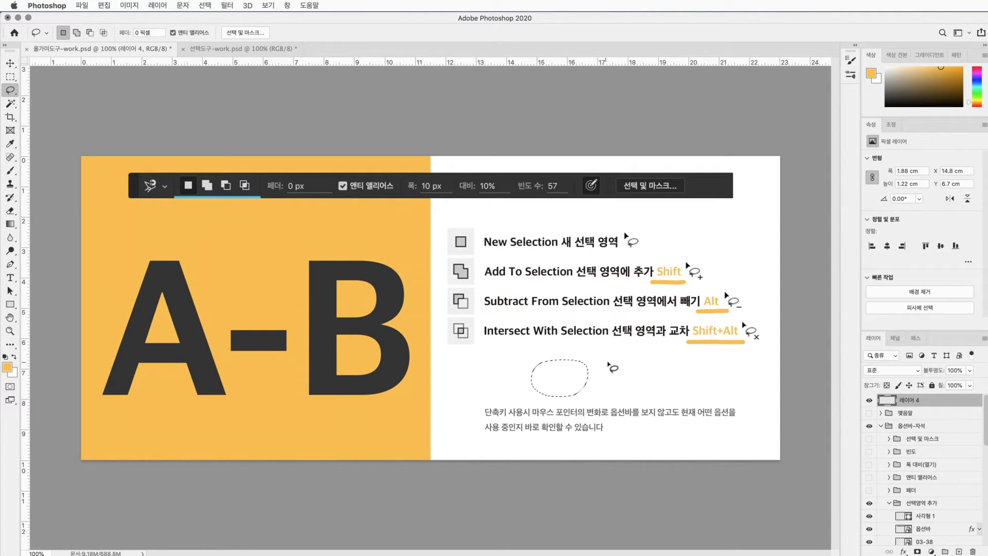
{"action": "key", "text": "alt"}
{"action": "key", "text": "shift"}
{"action": "key", "text": "alt"}
{"action": "key", "text": "alt+shift"}
{"action": "key", "text": "alt+shift"}
{"action": "key", "text": "alt"}
{"action": "key", "text": "alt+shift"}
{"action": "key", "text": "alt"}
{"action": "key", "text": "alt+shift"}
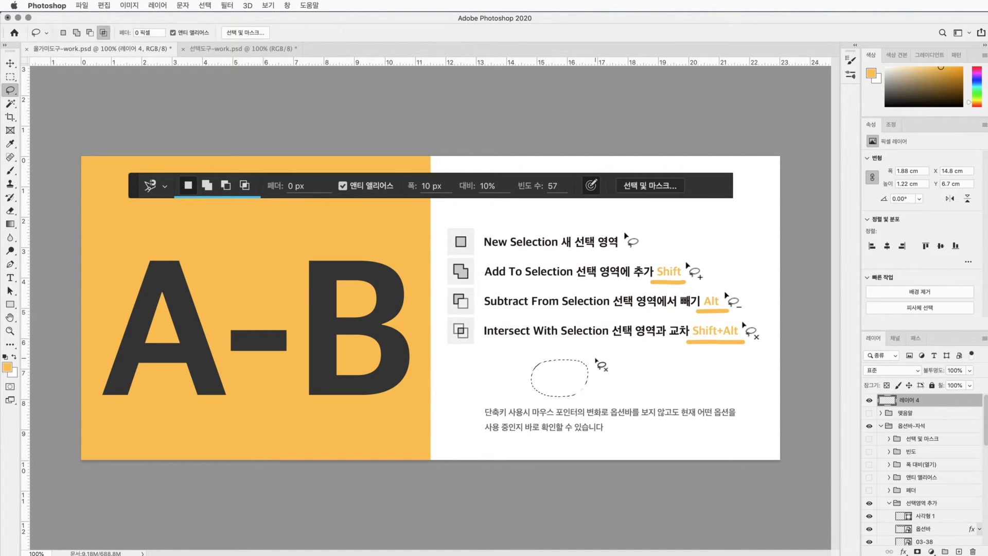
{"action": "key", "text": "alt+shift"}
{"action": "key", "text": "alt+shift"}
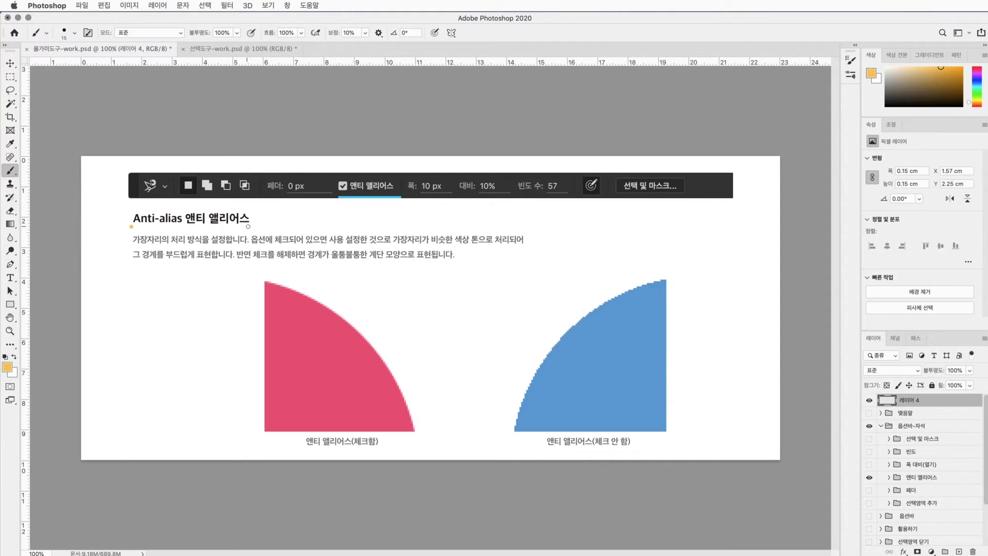
Step: Underline the Anti-alias heading, trace the pink shape's smooth edge and the blue shape's stepped edge, and mark the anti-alias option with the Brush
{"action": "left_click_drag", "start_coordinate": [131, 226], "coordinate": [251, 225]}
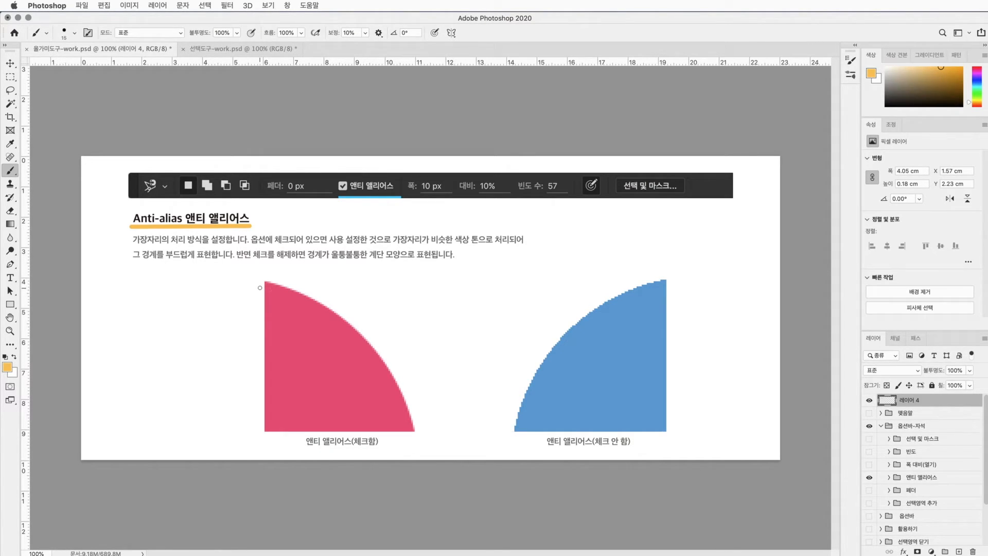
{"action": "mouse_move", "coordinate": [260, 287]}
{"action": "left_mouse_down"}
{"action": "mouse_move", "coordinate": [339, 328]}
{"action": "mouse_move", "coordinate": [380, 369]}
{"action": "mouse_move", "coordinate": [405, 421]}
{"action": "left_mouse_up"}
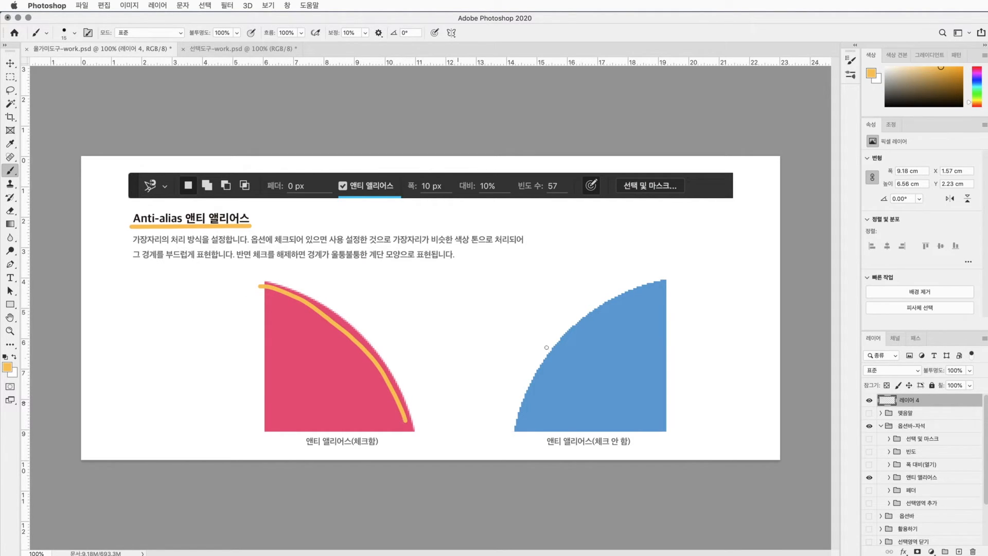
{"action": "mouse_move", "coordinate": [667, 289]}
{"action": "left_mouse_down"}
{"action": "mouse_move", "coordinate": [644, 292]}
{"action": "mouse_move", "coordinate": [551, 363]}
{"action": "left_mouse_up"}
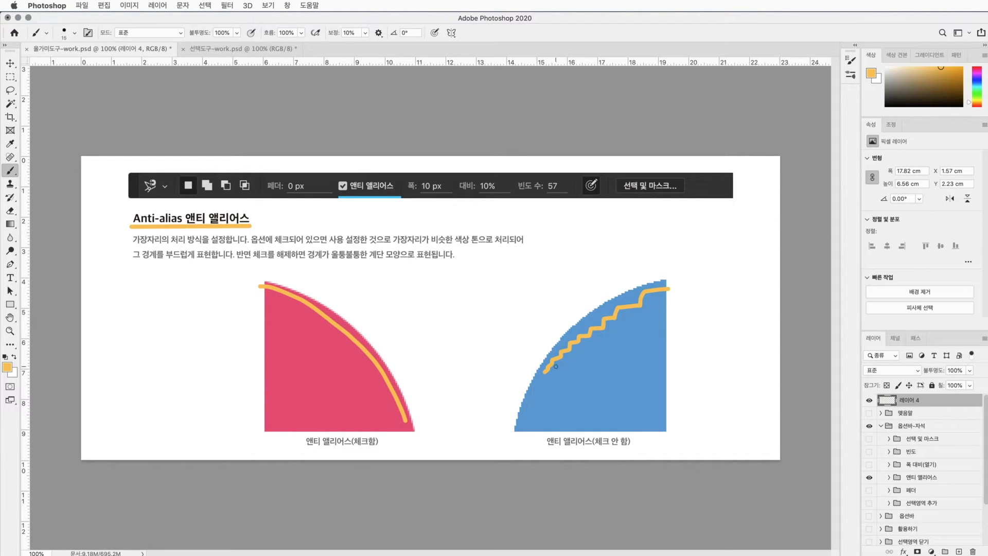
{"action": "mouse_move", "coordinate": [334, 175]}
{"action": "left_mouse_down"}
{"action": "mouse_move", "coordinate": [342, 187]}
{"action": "mouse_move", "coordinate": [368, 169]}
{"action": "left_mouse_up"}
Step: Hide the 앤티 앨리어스 layer group and show the 폭 대비(열기) group
{"action": "left_click", "coordinate": [869, 476]}
{"action": "left_click", "coordinate": [869, 465]}
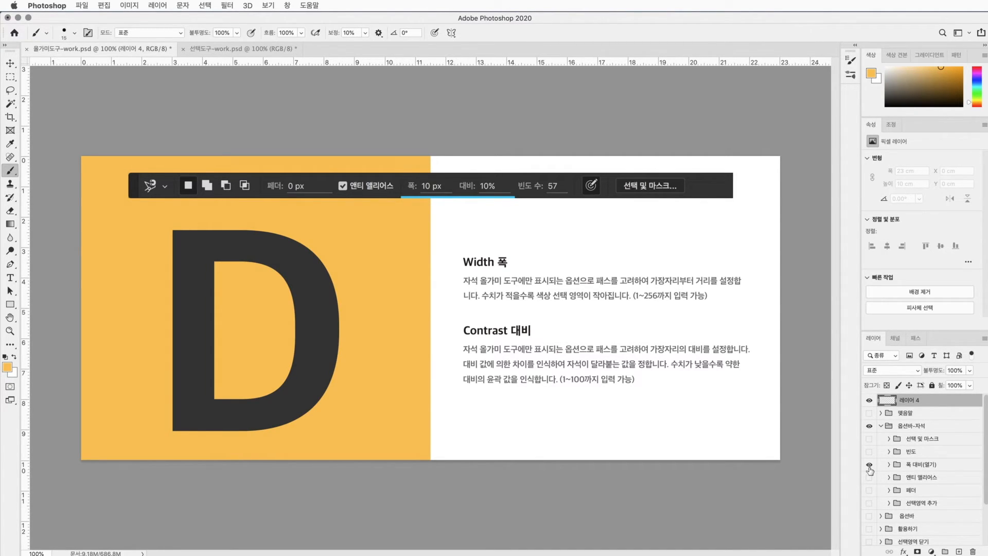
Step: Set the Magnetic Lasso width to 10 px and trace loosely around the outside of the black D
{"action": "key", "text": "l"}
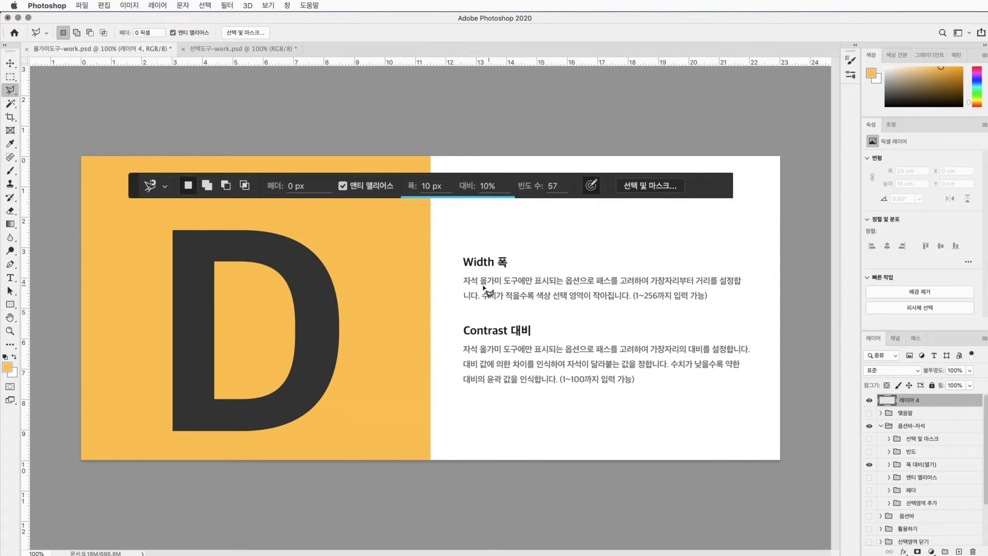
{"action": "left_click", "coordinate": [239, 34]}
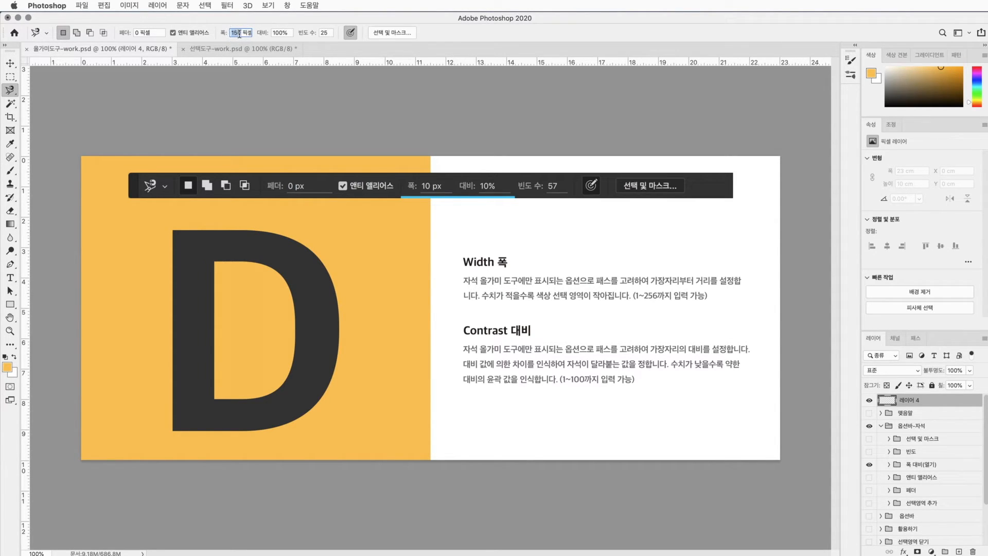
{"action": "type", "text": "10"}
{"action": "key", "text": "Return"}
{"action": "left_click", "coordinate": [166, 227]}
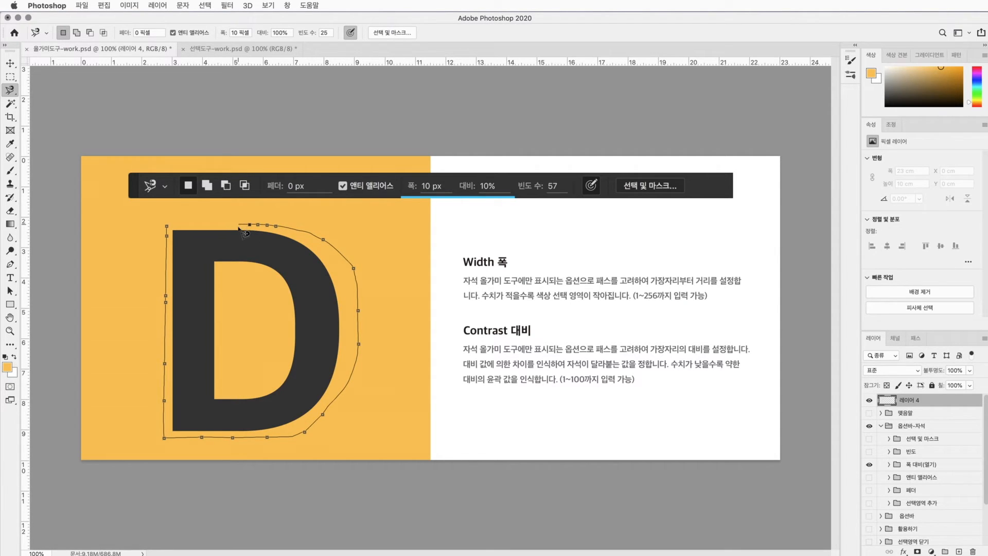
Step: Set the Magnetic Lasso width to 200 px, trace a closed selection around the black D, and deselect it
{"action": "left_click_drag", "start_coordinate": [241, 33], "coordinate": [206, 36]}
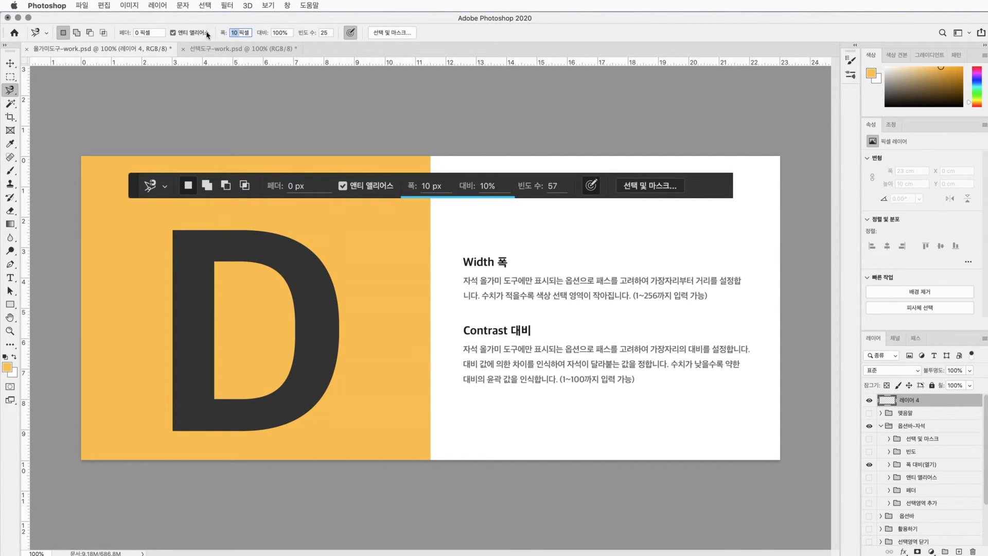
{"action": "type", "text": "200"}
{"action": "left_click", "coordinate": [159, 223]}
{"action": "left_click", "coordinate": [157, 287]}
{"action": "left_click", "coordinate": [238, 443]}
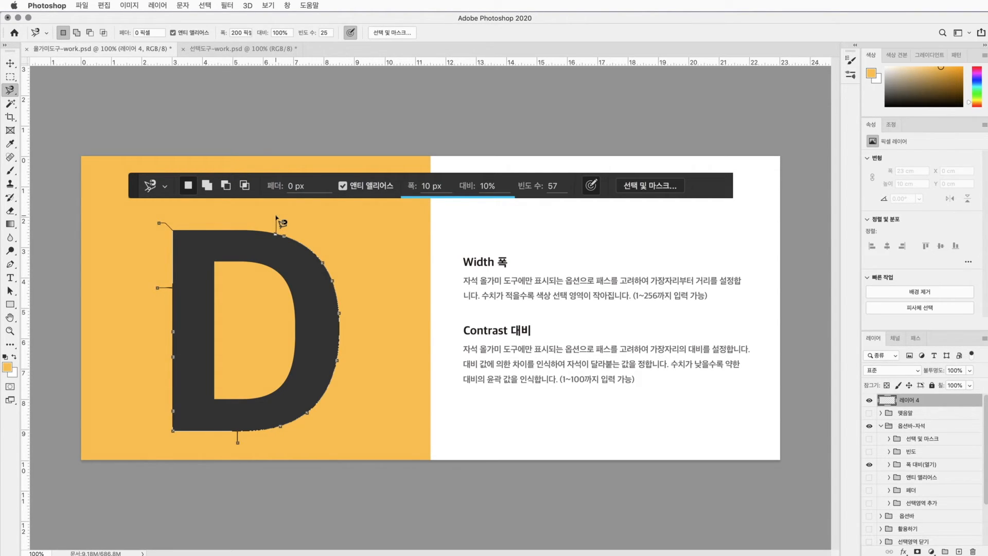
{"action": "left_click", "coordinate": [161, 223]}
{"action": "left_click", "coordinate": [187, 221]}
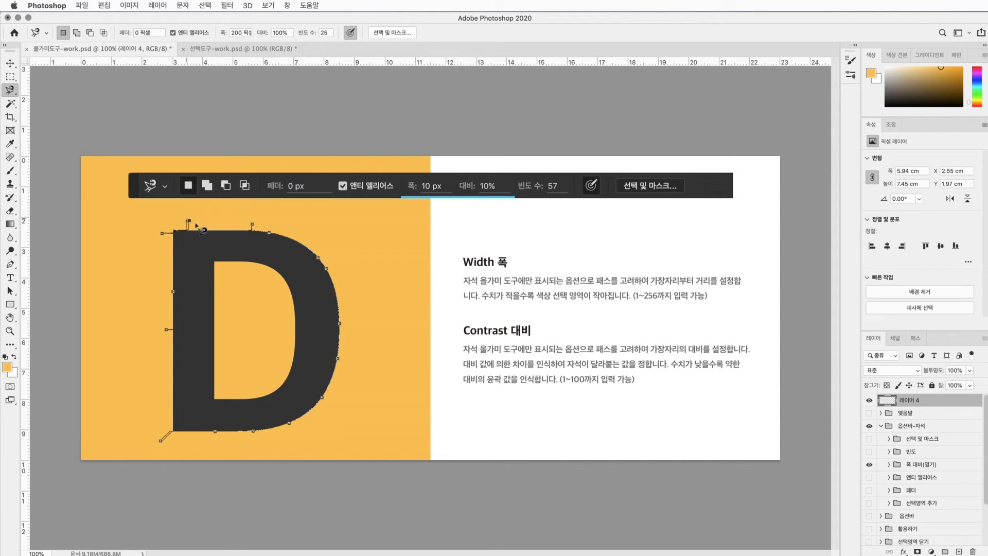
{"action": "left_click", "coordinate": [211, 229]}
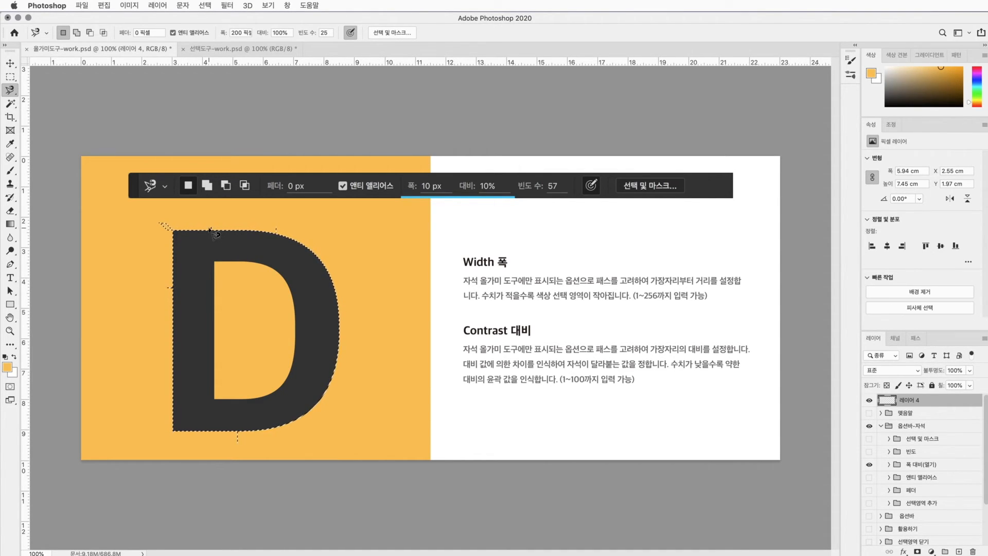
{"action": "key", "text": "ctrl+d"}
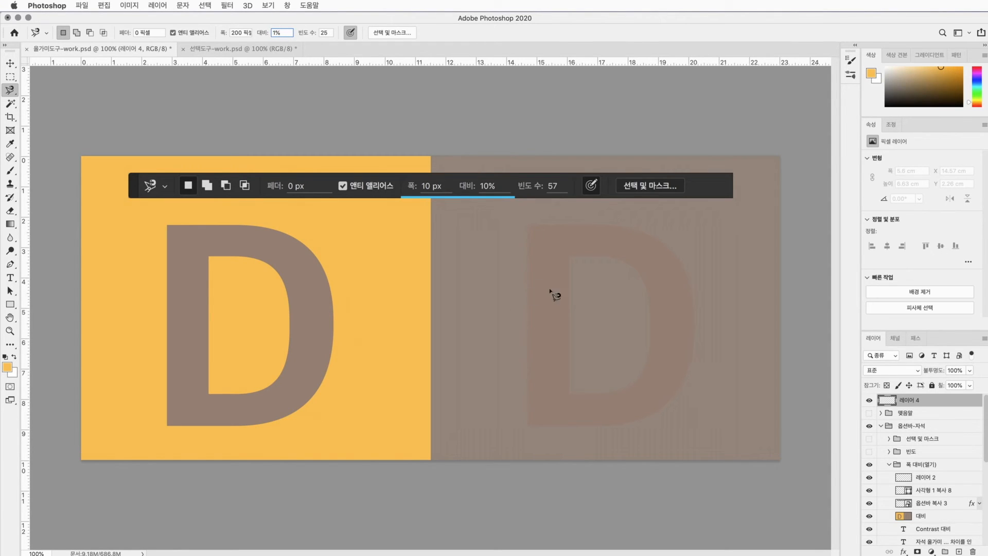
Step: Trace the low-contrast brown D with the Magnetic Lasso at 1% contrast, removing stray anchor points and closing at the starting point
{"action": "left_click", "coordinate": [528, 227]}
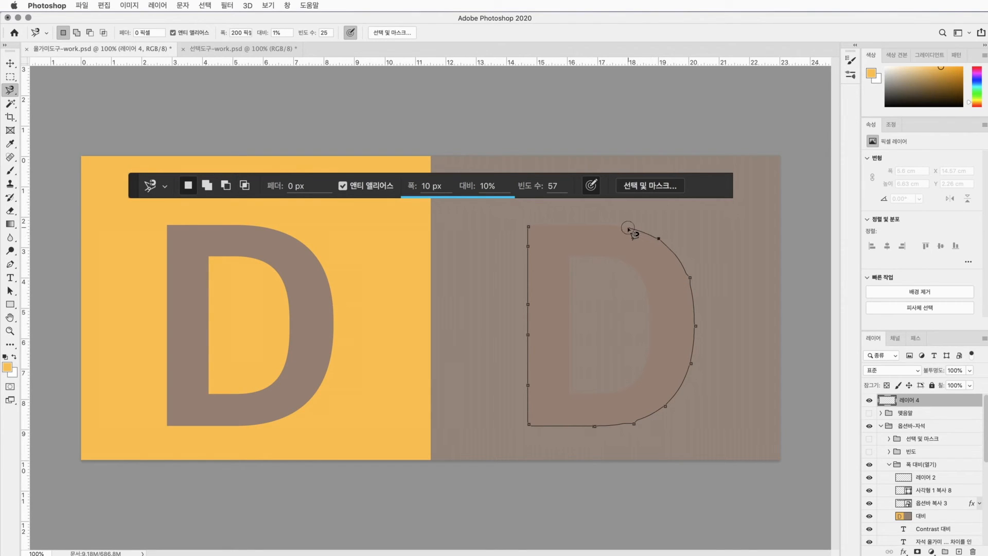
{"action": "key", "text": "BackSpace"}
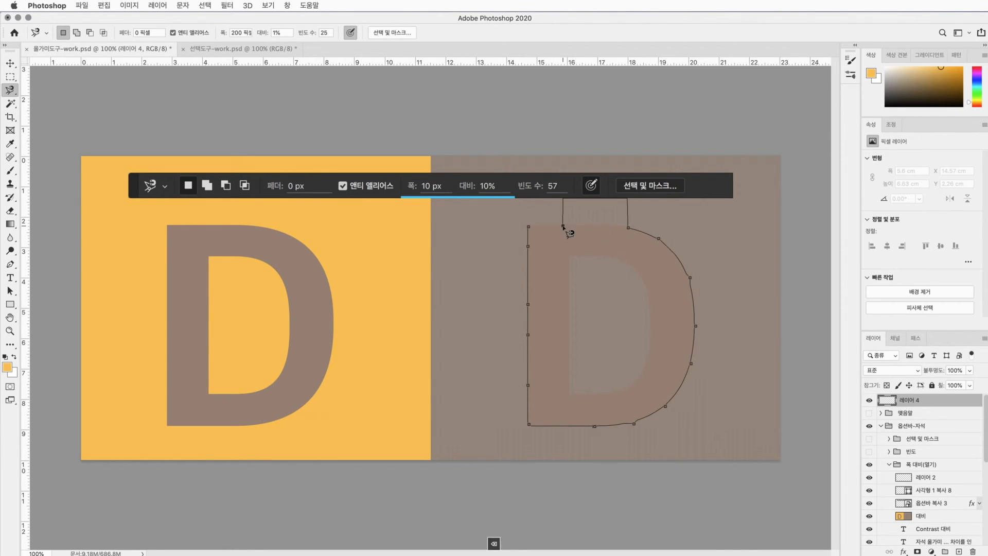
{"action": "left_click", "coordinate": [529, 227]}
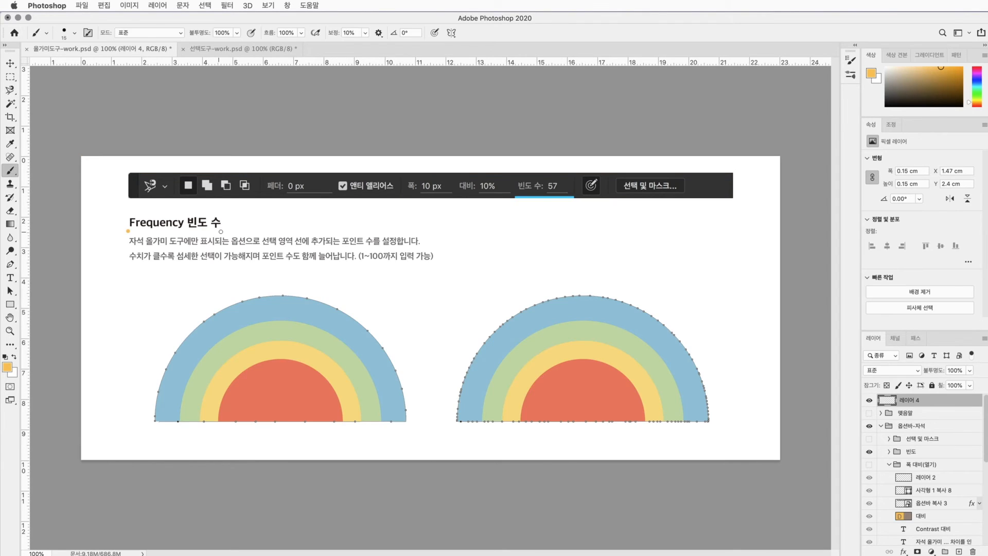
Step: Underline the Frequency heading and dot the anchor points along the first rainbow's outer arc in orange with the Brush
{"action": "left_click", "coordinate": [221, 232], "text": "shift"}
{"action": "left_click", "coordinate": [154, 421]}
{"action": "left_click", "coordinate": [155, 415]}
{"action": "left_click", "coordinate": [158, 392]}
{"action": "left_click", "coordinate": [166, 369]}
{"action": "left_click", "coordinate": [176, 352]}
{"action": "left_click", "coordinate": [204, 320]}
{"action": "left_click", "coordinate": [214, 314]}
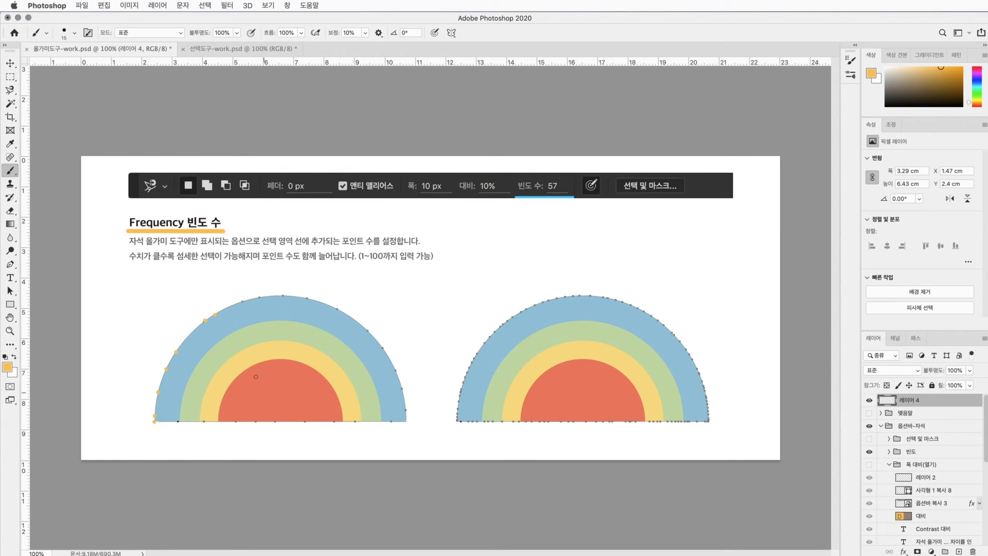
Step: Handwrite 25 below the first rainbow and 75 below the second rainbow with the Brush
{"action": "left_click_drag", "start_coordinate": [241, 437], "coordinate": [269, 448]}
{"action": "mouse_move", "coordinate": [268, 430]}
{"action": "left_mouse_down"}
{"action": "mouse_move", "coordinate": [283, 450]}
{"action": "mouse_move", "coordinate": [279, 432]}
{"action": "mouse_move", "coordinate": [304, 429]}
{"action": "left_mouse_up"}
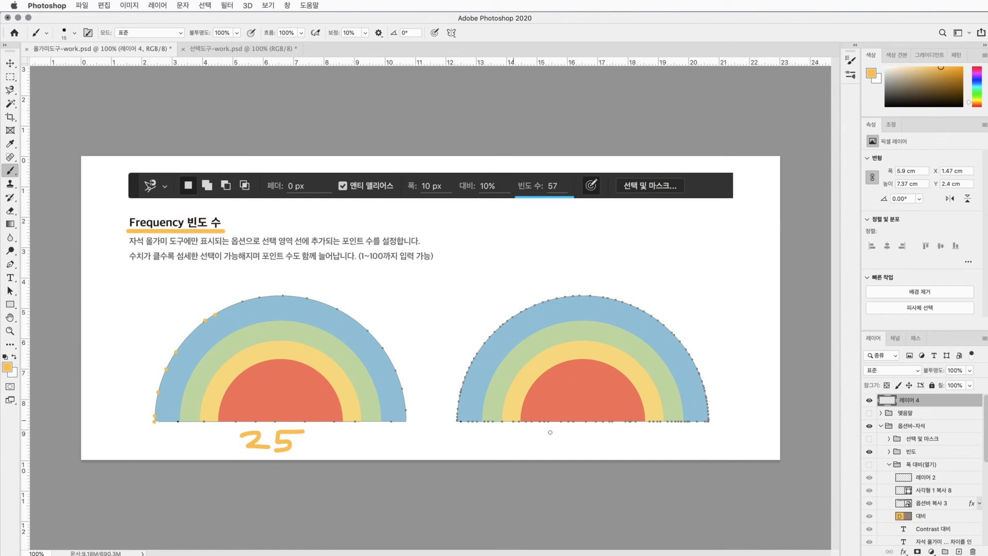
{"action": "mouse_move", "coordinate": [560, 433]}
{"action": "left_mouse_down"}
{"action": "mouse_move", "coordinate": [567, 451]}
{"action": "mouse_move", "coordinate": [595, 445]}
{"action": "mouse_move", "coordinate": [586, 453]}
{"action": "mouse_move", "coordinate": [600, 431]}
{"action": "left_mouse_up"}
Step: Mark the anchor-point spacing along both rainbows' outer arcs, and underline the pen pressure icon in the option bar picture
{"action": "mouse_move", "coordinate": [149, 391]}
{"action": "left_mouse_down"}
{"action": "mouse_move", "coordinate": [145, 412]}
{"action": "mouse_move", "coordinate": [168, 352]}
{"action": "left_mouse_up"}
{"action": "left_click_drag", "start_coordinate": [174, 338], "coordinate": [195, 315]}
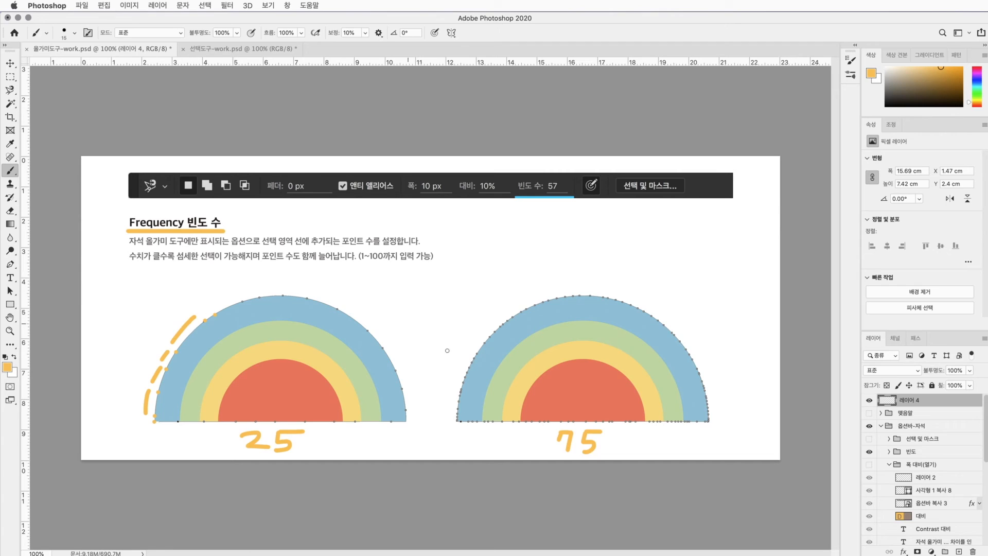
{"action": "left_click", "coordinate": [451, 419]}
{"action": "left_click", "coordinate": [453, 412]}
{"action": "left_click", "coordinate": [453, 407]}
{"action": "left_click", "coordinate": [454, 398]}
{"action": "left_click", "coordinate": [456, 390]}
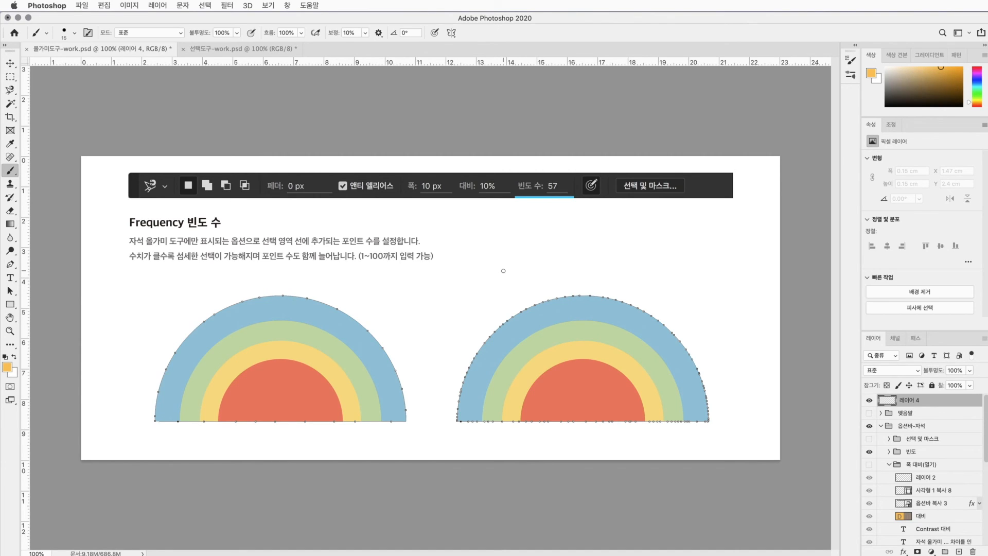
{"action": "mouse_move", "coordinate": [586, 202]}
{"action": "left_mouse_down"}
{"action": "mouse_move", "coordinate": [580, 172]}
{"action": "mouse_move", "coordinate": [608, 181]}
{"action": "mouse_move", "coordinate": [603, 196]}
{"action": "left_mouse_up"}
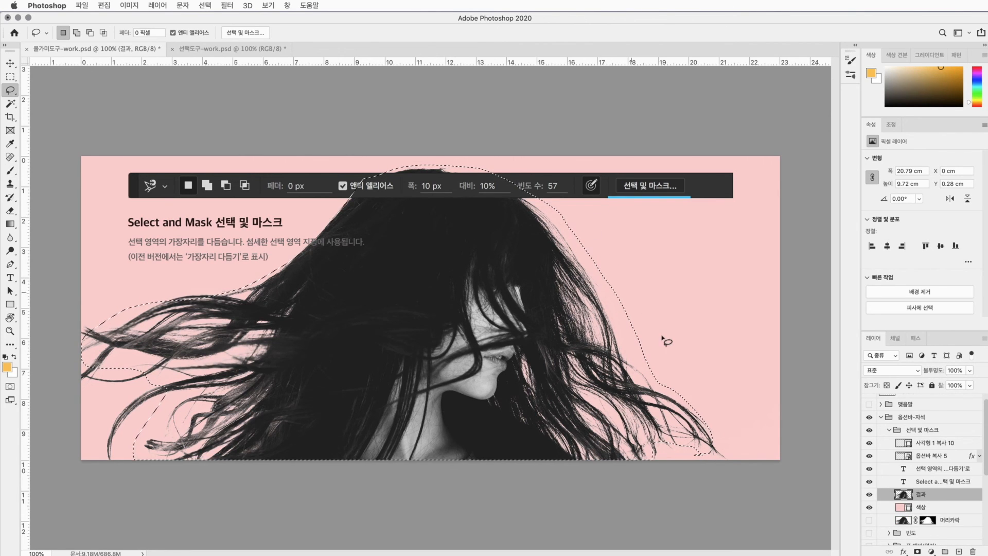
Step: Refine the woman's rough hair selection in Select and Mask by painting the hair edges with the Refine Edge Brush, and accept it
{"action": "left_click", "coordinate": [247, 32]}
{"action": "mouse_move", "coordinate": [582, 268]}
{"action": "left_mouse_down"}
{"action": "mouse_move", "coordinate": [620, 303]}
{"action": "mouse_move", "coordinate": [666, 396]}
{"action": "mouse_move", "coordinate": [582, 386]}
{"action": "mouse_move", "coordinate": [630, 442]}
{"action": "mouse_move", "coordinate": [664, 450]}
{"action": "mouse_move", "coordinate": [684, 435]}
{"action": "mouse_move", "coordinate": [651, 360]}
{"action": "mouse_move", "coordinate": [629, 339]}
{"action": "mouse_move", "coordinate": [572, 404]}
{"action": "mouse_move", "coordinate": [598, 430]}
{"action": "left_mouse_up"}
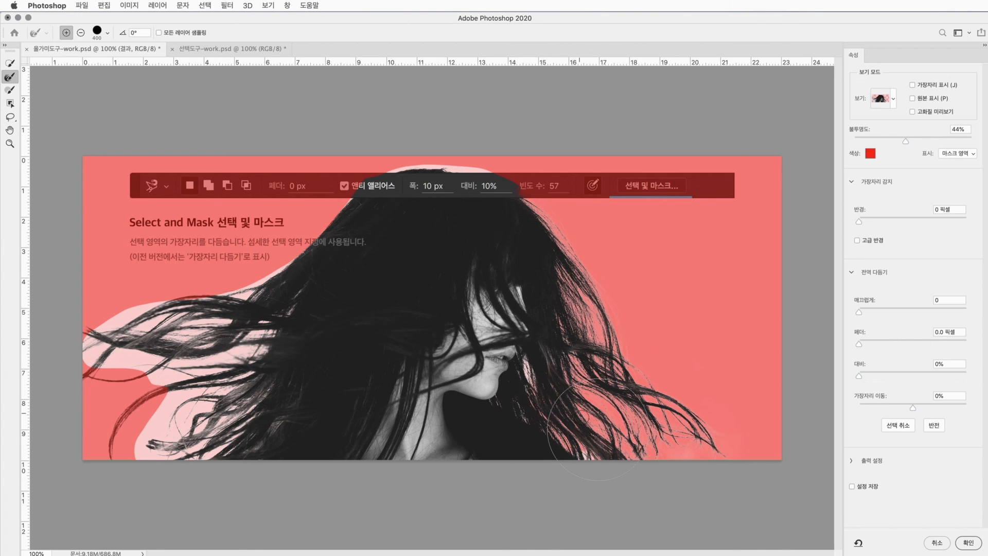
{"action": "left_click", "coordinate": [968, 542]}
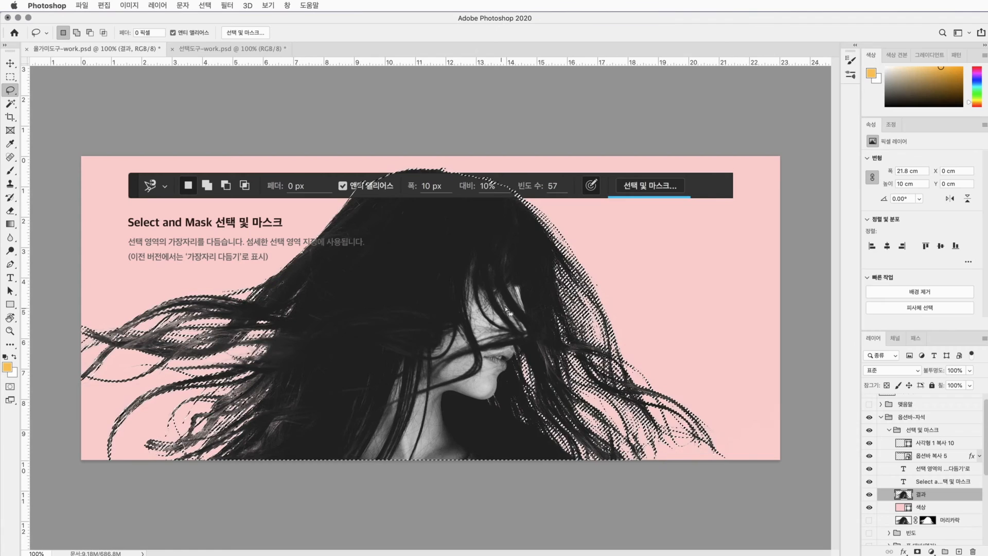